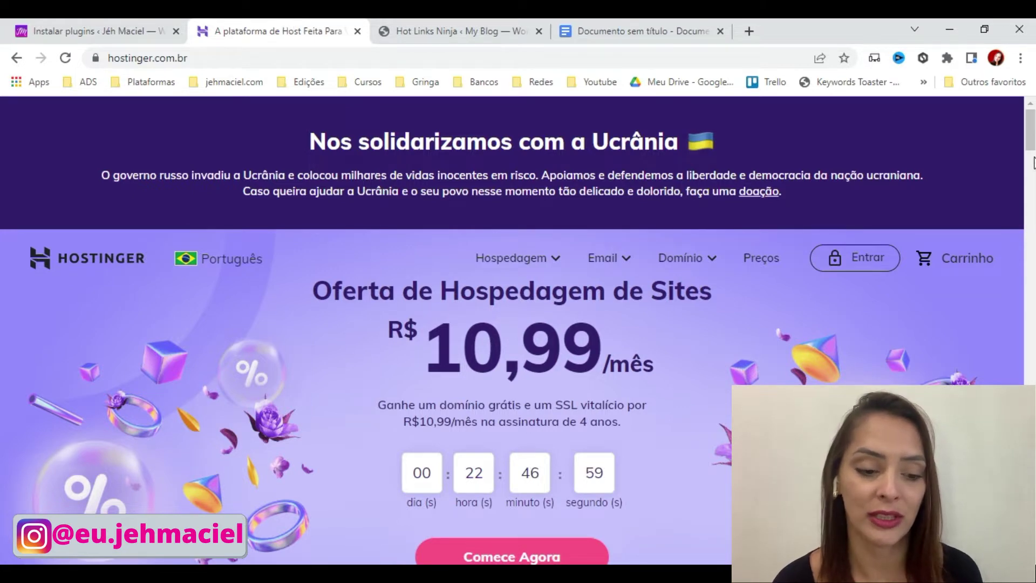
Open Hostinger's Registro de Domínio page from the Domínio menu and view the extension prices.
left_click_drag(1032, 134, 1032, 147)
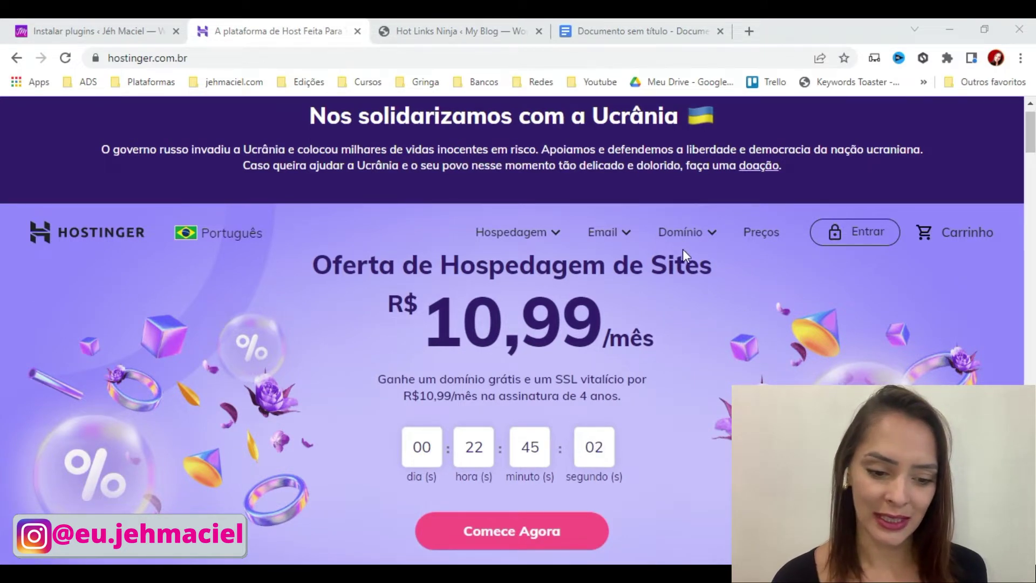
left_click(690, 234)
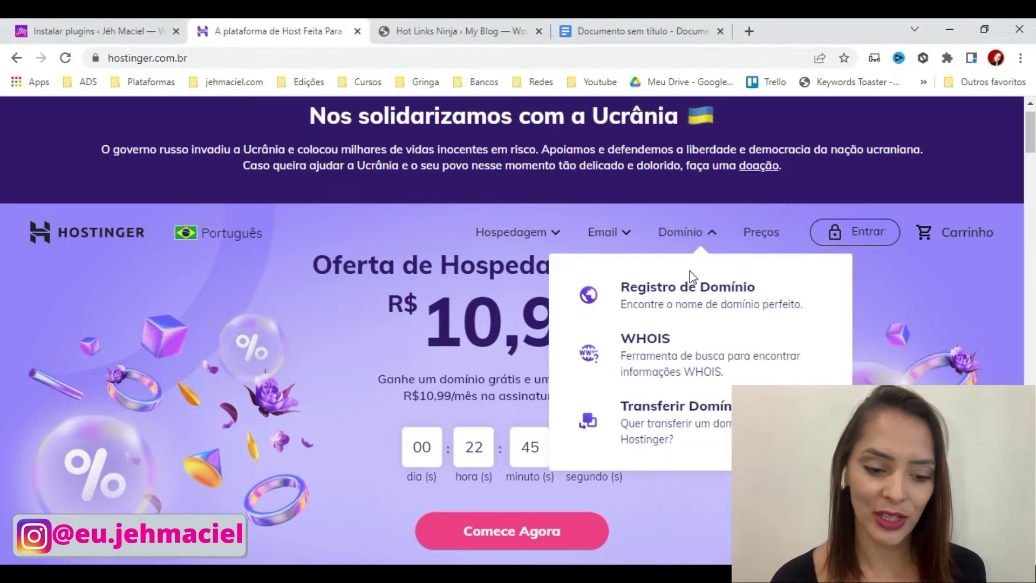
left_click(685, 293)
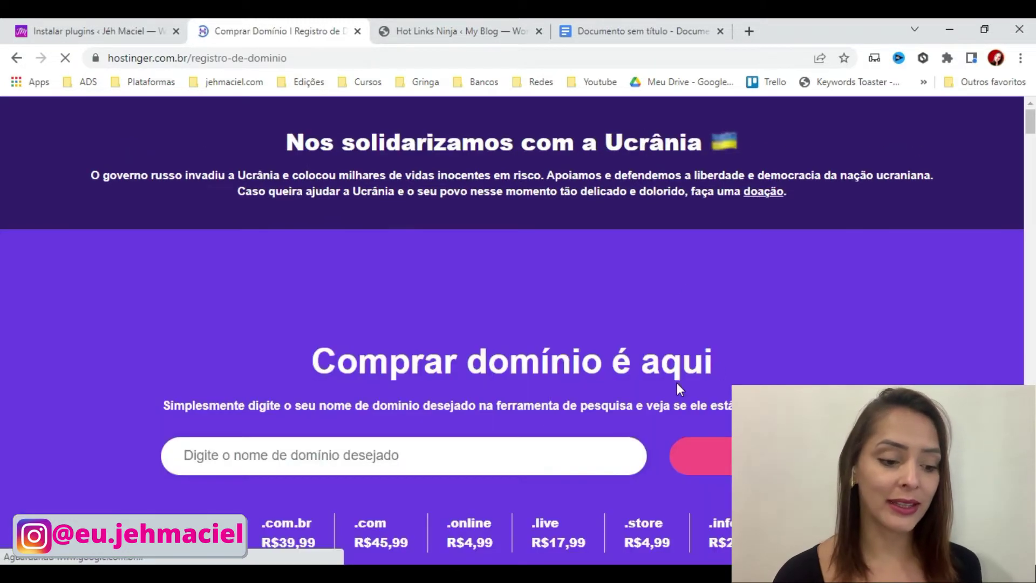
scroll(386, 375, "down", 2)
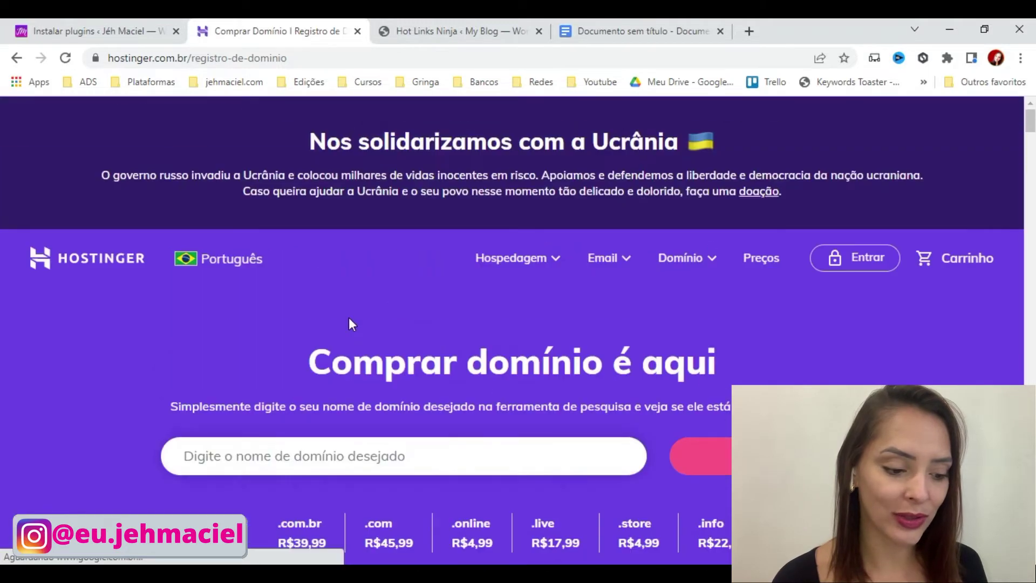
scroll(349, 317, "down", 2)
Search Hostinger's domain field for the author's name as a domain.
left_click(491, 297)
type("jeh")
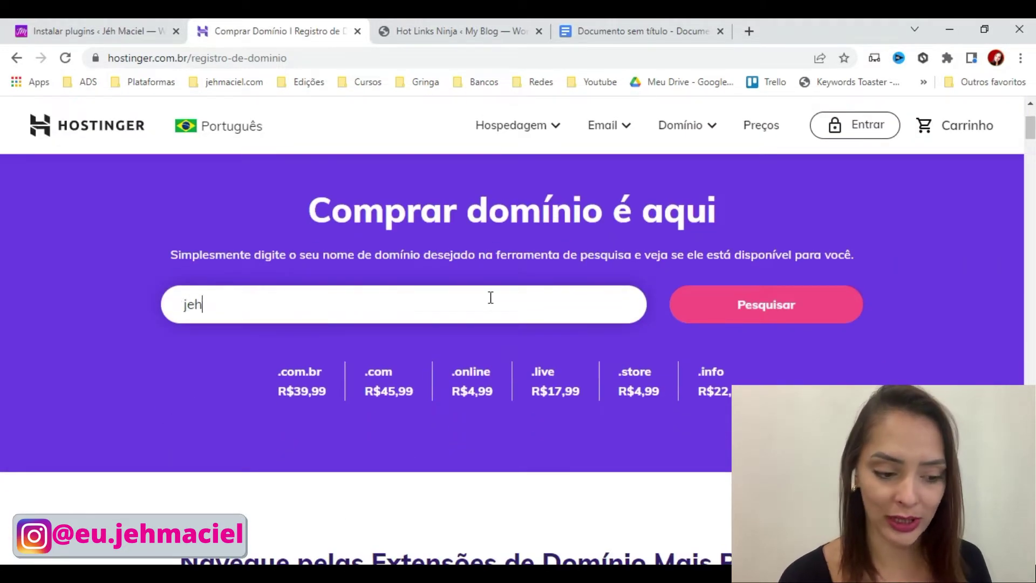
type("maceiel")
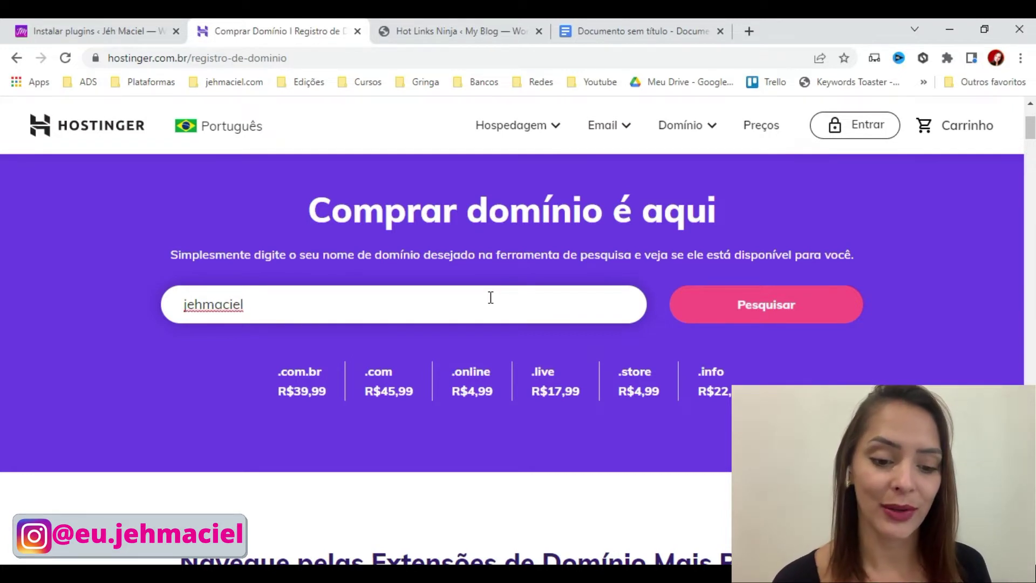
left_click(738, 304)
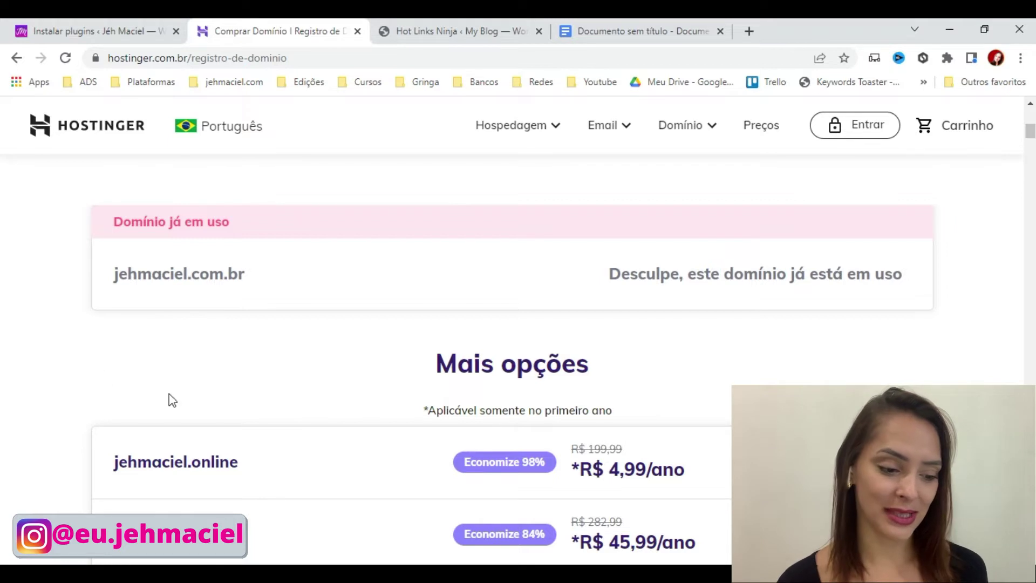
Review the taken .com.br result and highlight the cheaper .expert and .store alternatives.
scroll(184, 267, "up", 2)
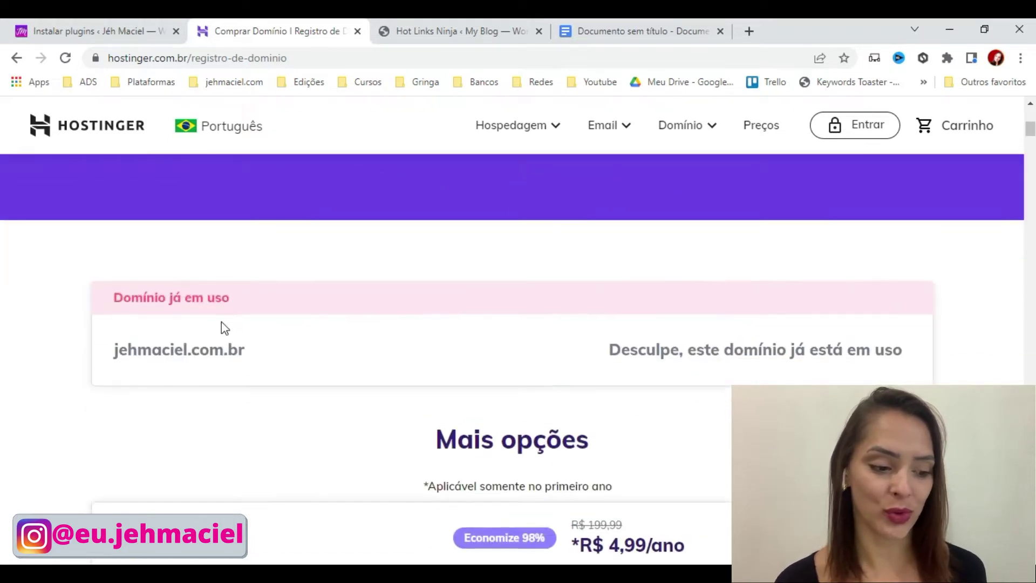
scroll(222, 321, "down", 2)
double_click(151, 274)
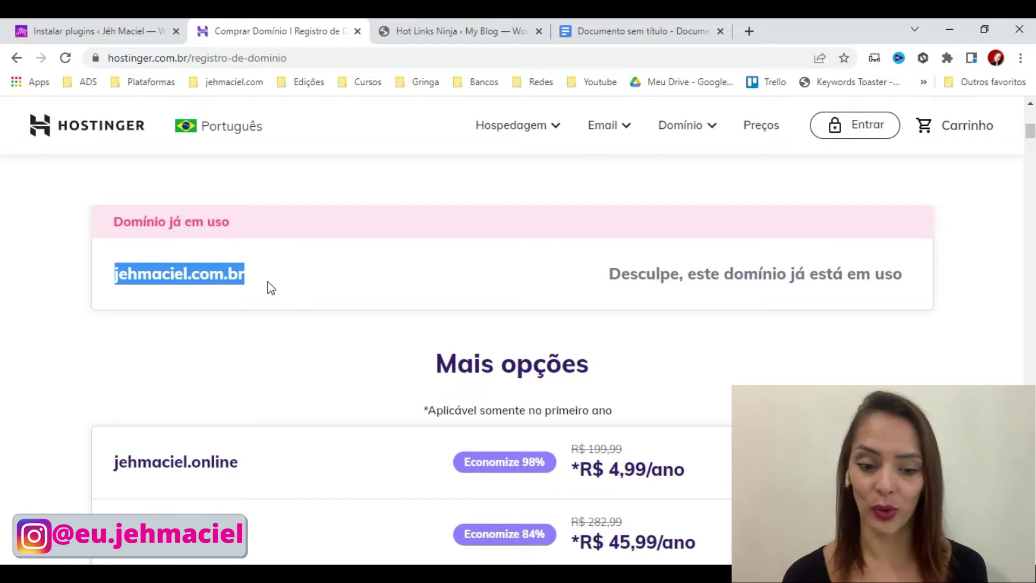
scroll(402, 326, "down", 4)
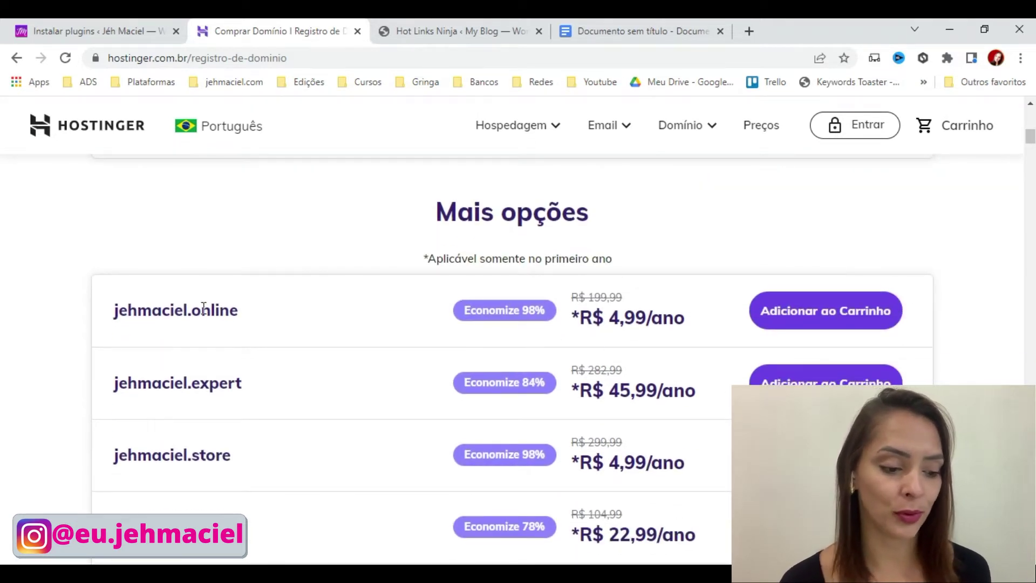
left_click_drag(187, 384, 270, 394)
left_click_drag(188, 456, 260, 467)
scroll(347, 430, "down", 3)
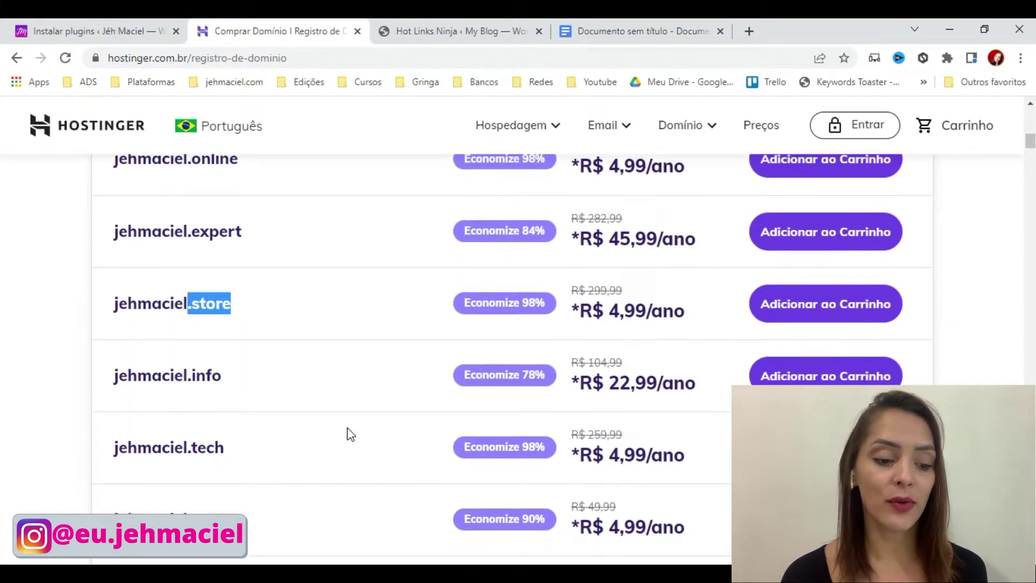
scroll(347, 430, "up", 4)
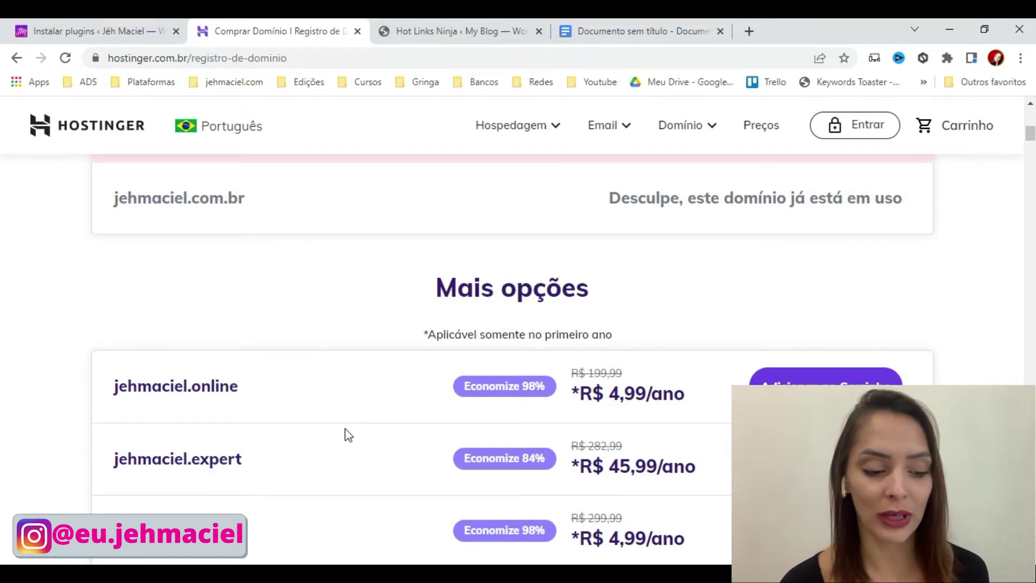
scroll(327, 292, "up", 1)
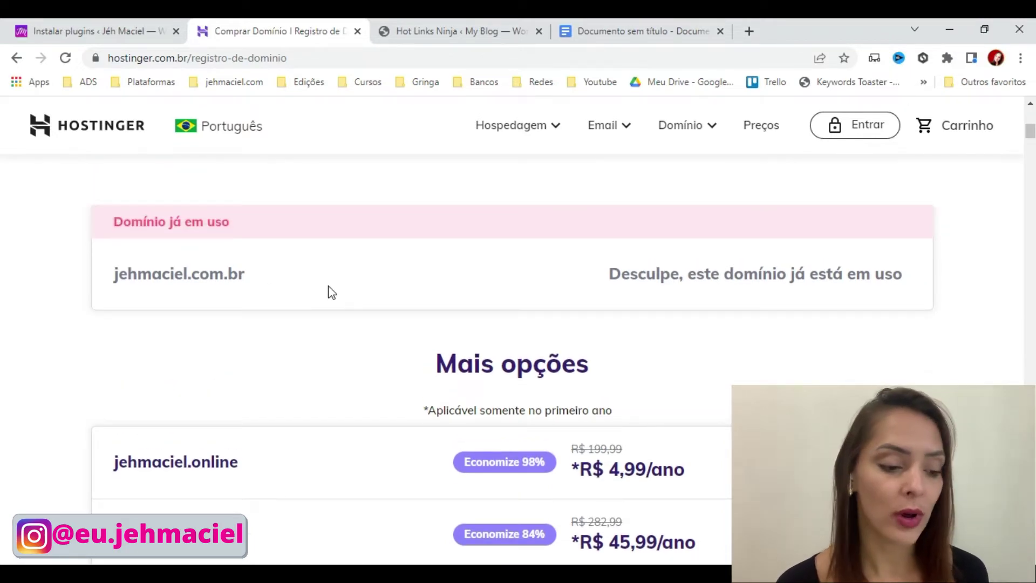
scroll(335, 254, "up", 10)
Search a hyphenated version of the name and confirm its .com.br is also taken.
scroll(215, 366, "down", 1)
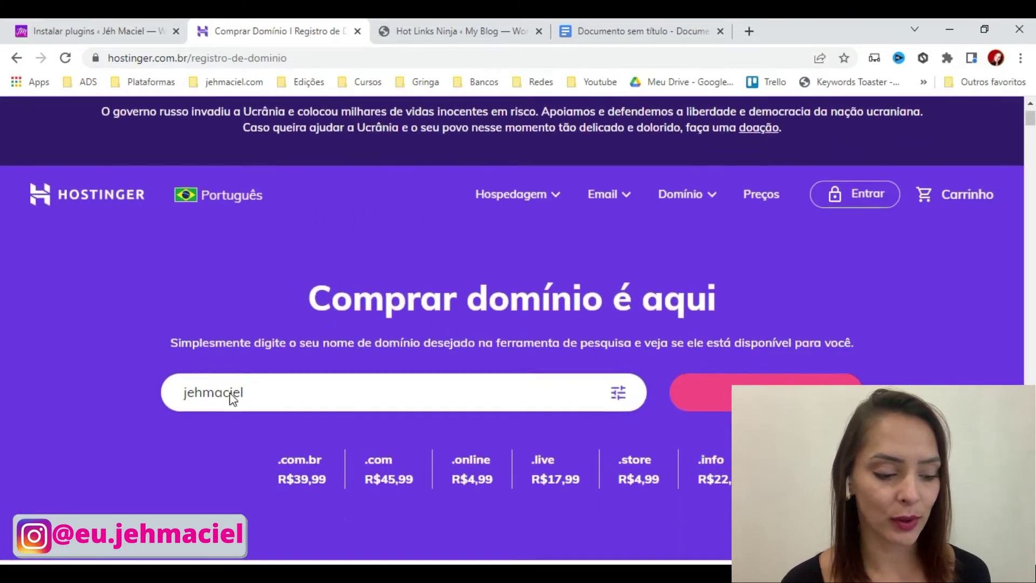
left_click(208, 361)
type("-")
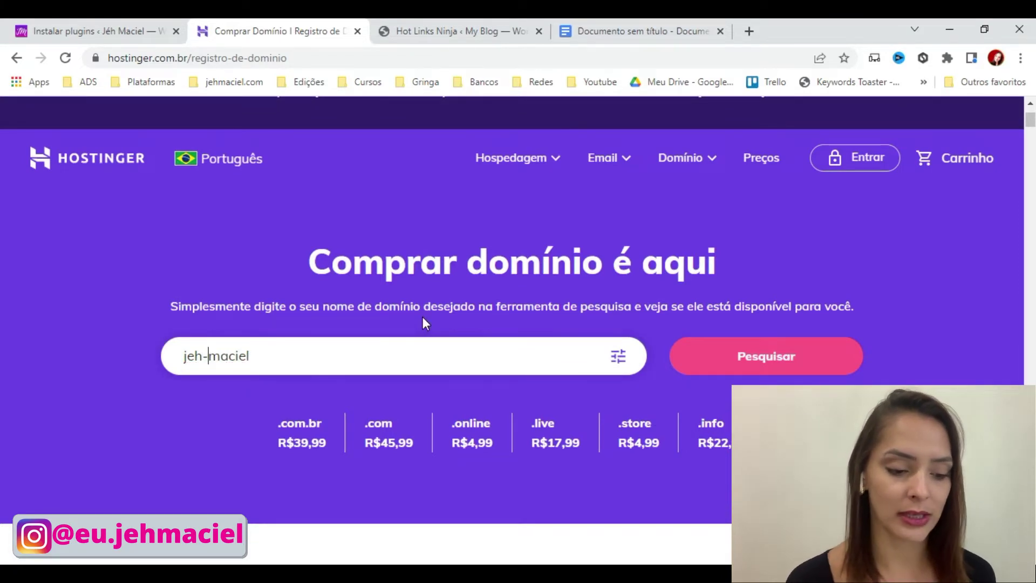
key("Return")
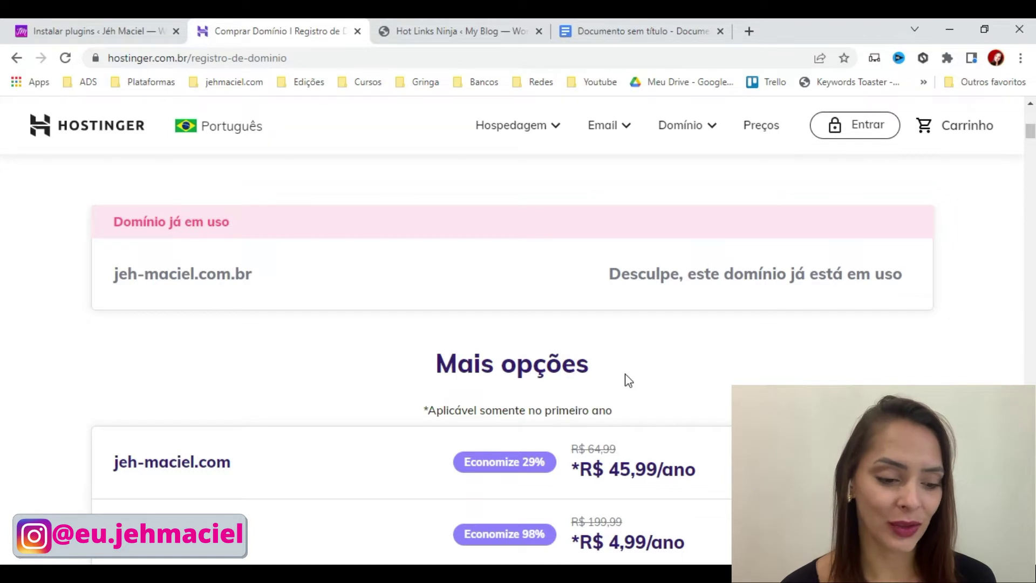
scroll(626, 379, "up", 10)
left_click_drag(249, 356, 185, 346)
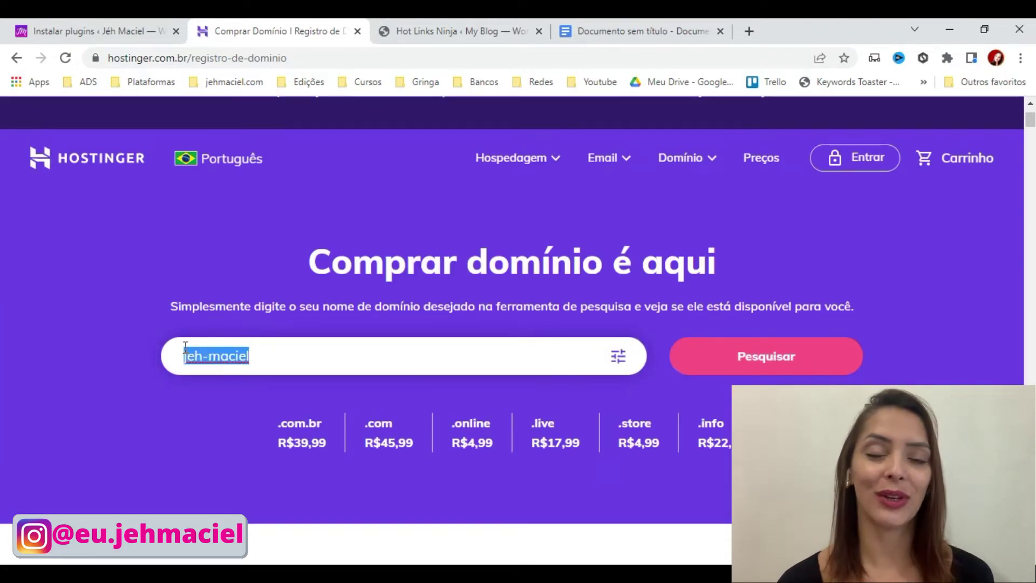
Check the first example domain in the notes, then go back to the Hostinger home page.
left_click(677, 30)
left_click_drag(286, 317, 387, 319)
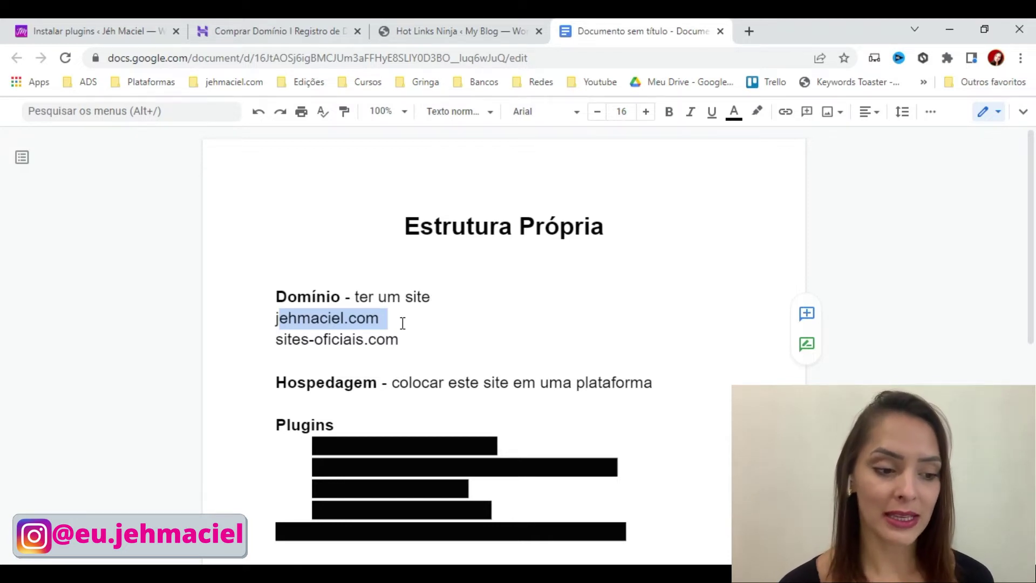
left_click(228, 22)
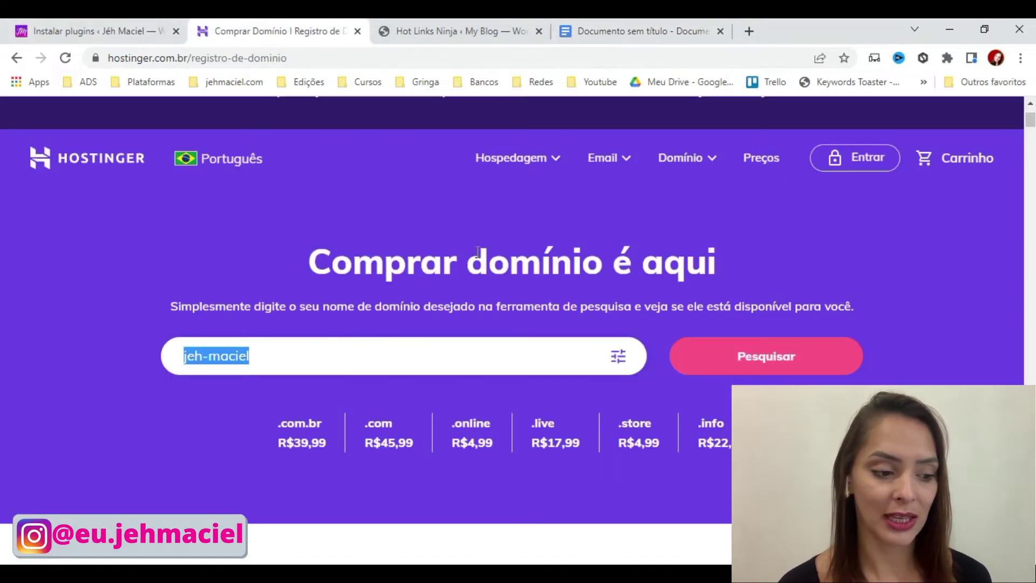
left_click(125, 158)
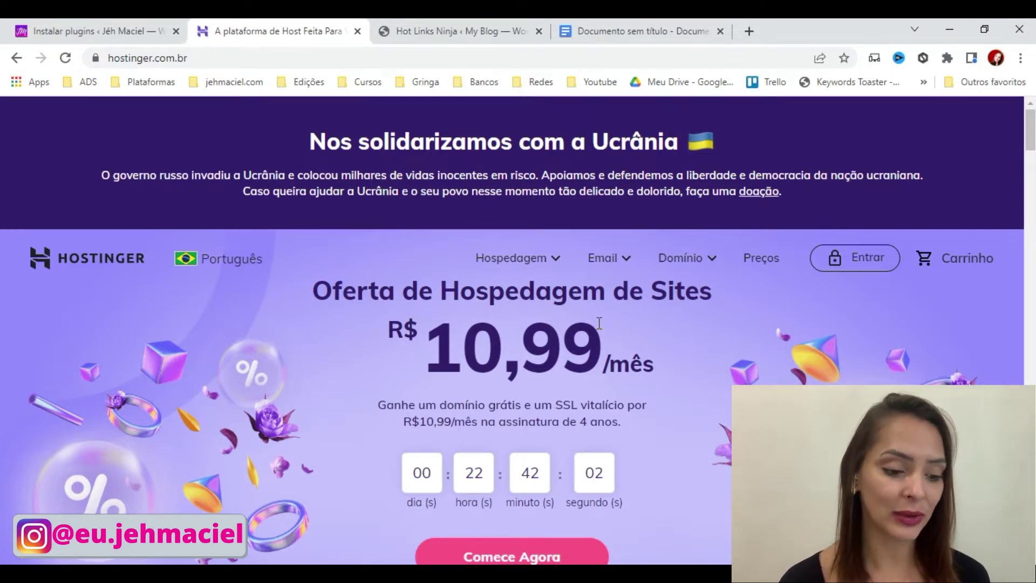
Scroll to the hosting plans and highlight the Single plan's 1 Site limit.
scroll(599, 323, "down", 7)
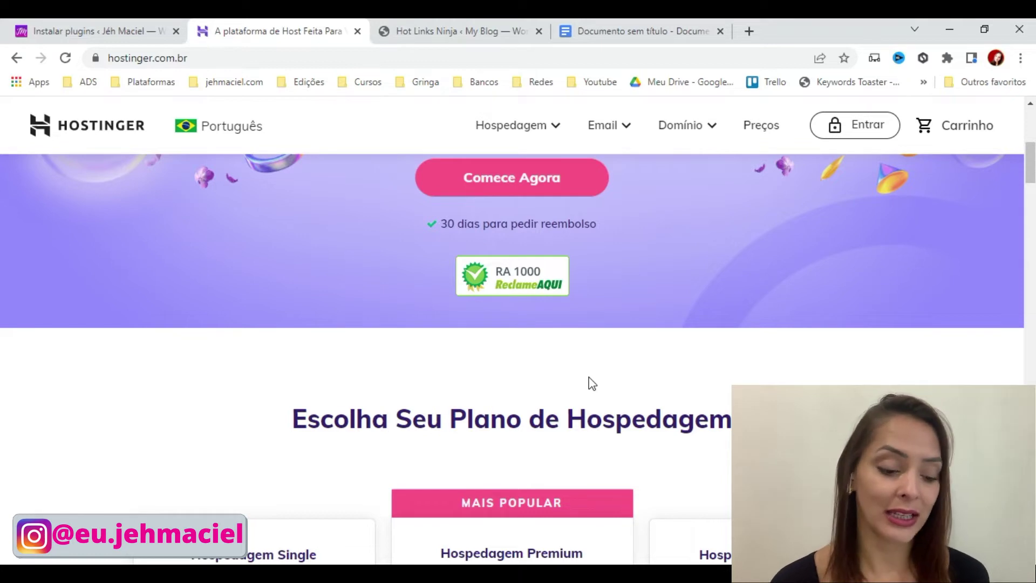
scroll(591, 383, "down", 2)
scroll(245, 380, "down", 3)
scroll(245, 376, "down", 3)
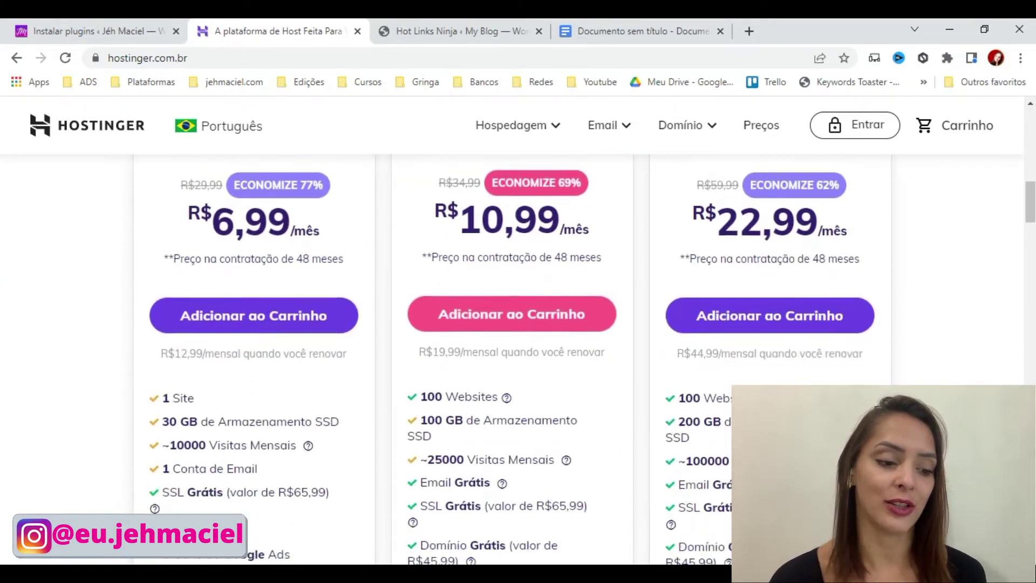
scroll(299, 389, "up", 2)
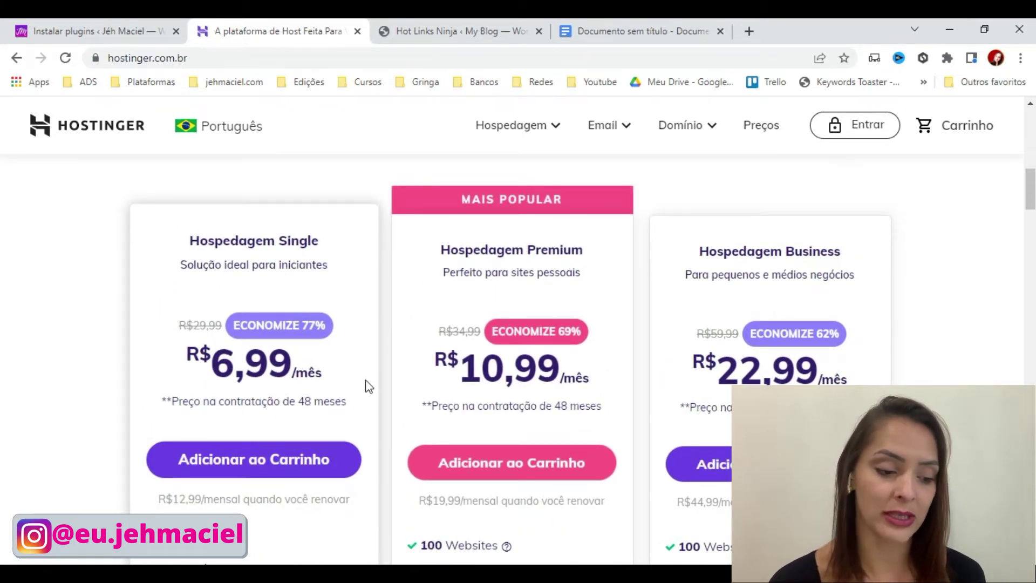
scroll(369, 387, "down", 3)
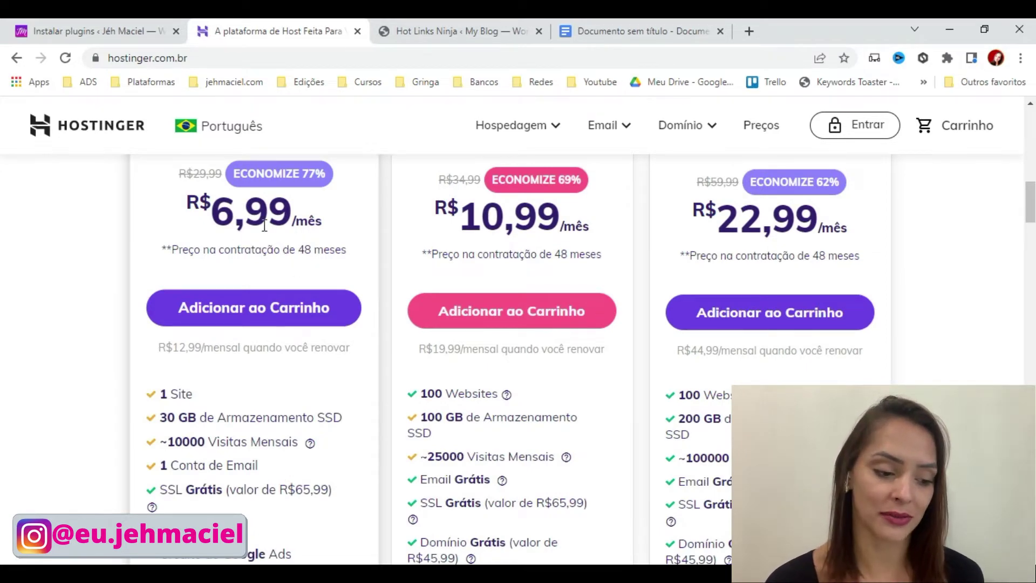
scroll(276, 229, "down", 3)
scroll(274, 227, "up", 1)
left_click_drag(152, 318, 217, 319)
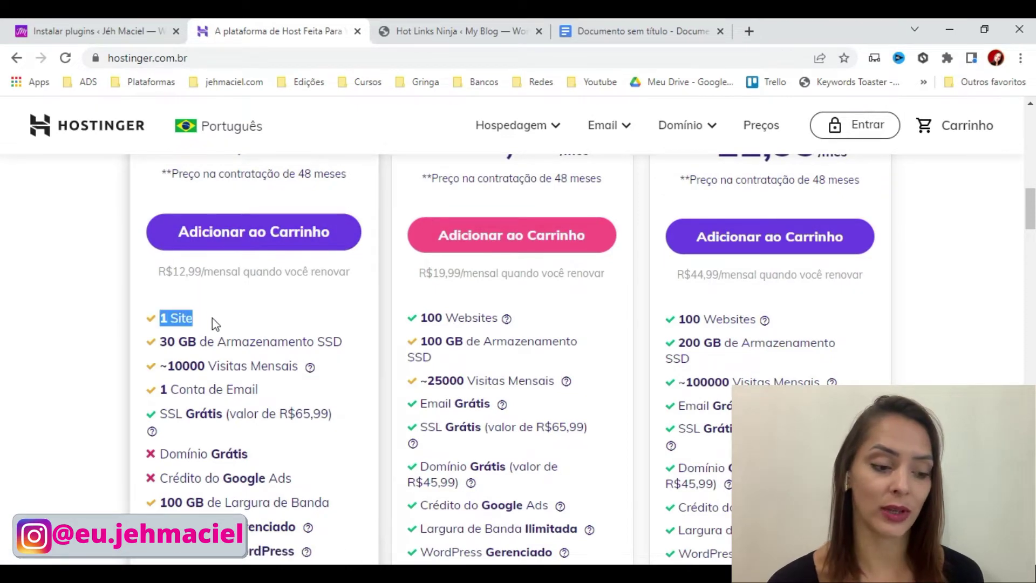
scroll(210, 327, "up", 3)
Highlight the two example domains in the notes, then return to the hosting plans.
left_click(642, 30)
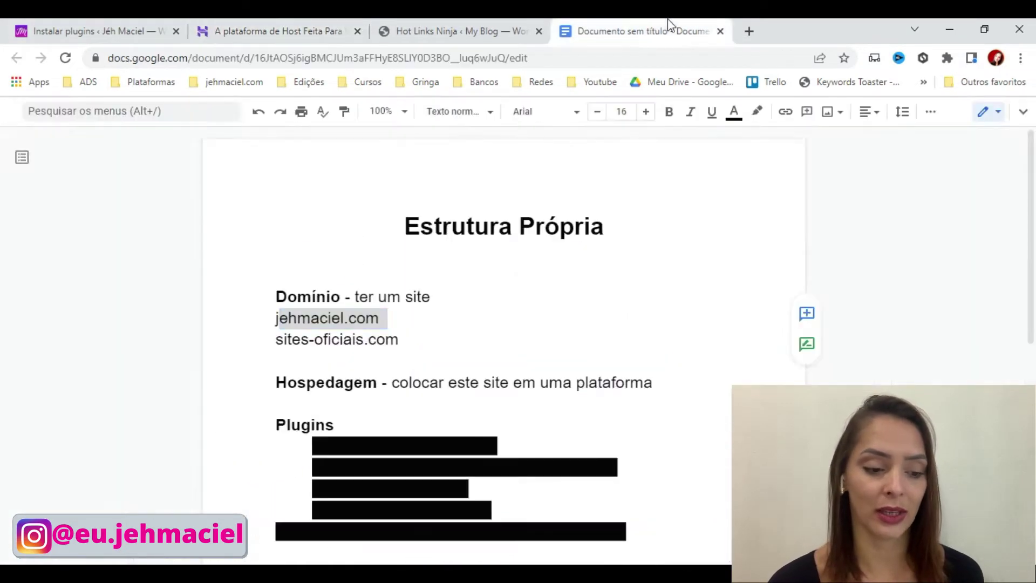
left_click_drag(276, 318, 429, 360)
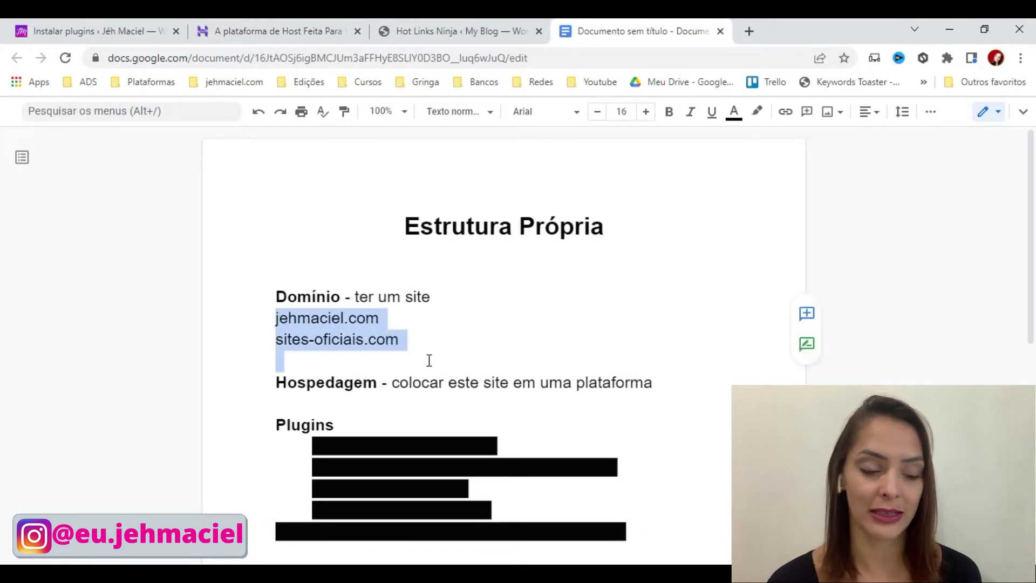
left_click(303, 30)
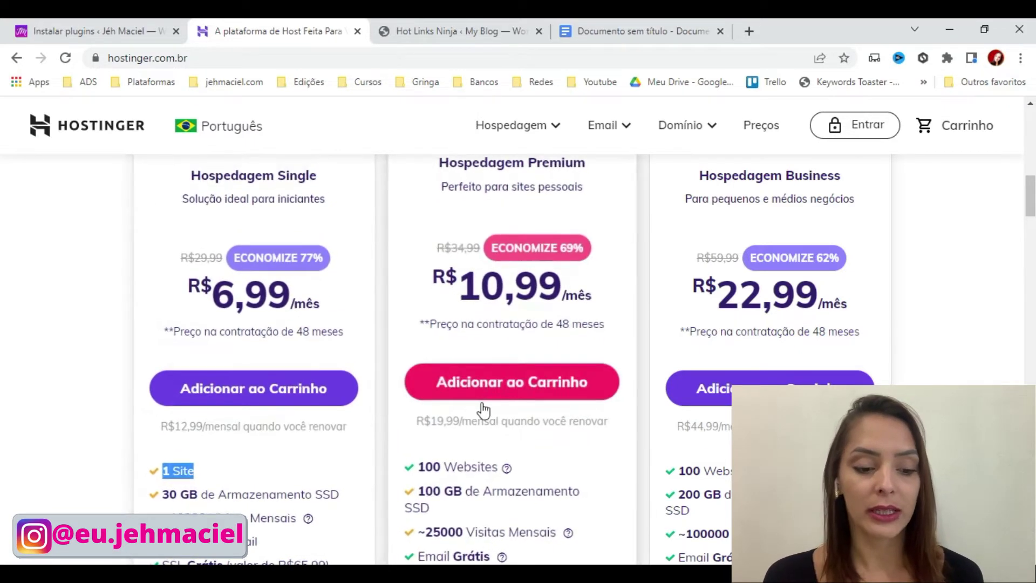
Highlight the Premium plan's R$10,99 monthly price and its 100 Websites allowance.
scroll(498, 346, "up", 3)
left_click_drag(459, 262, 593, 266)
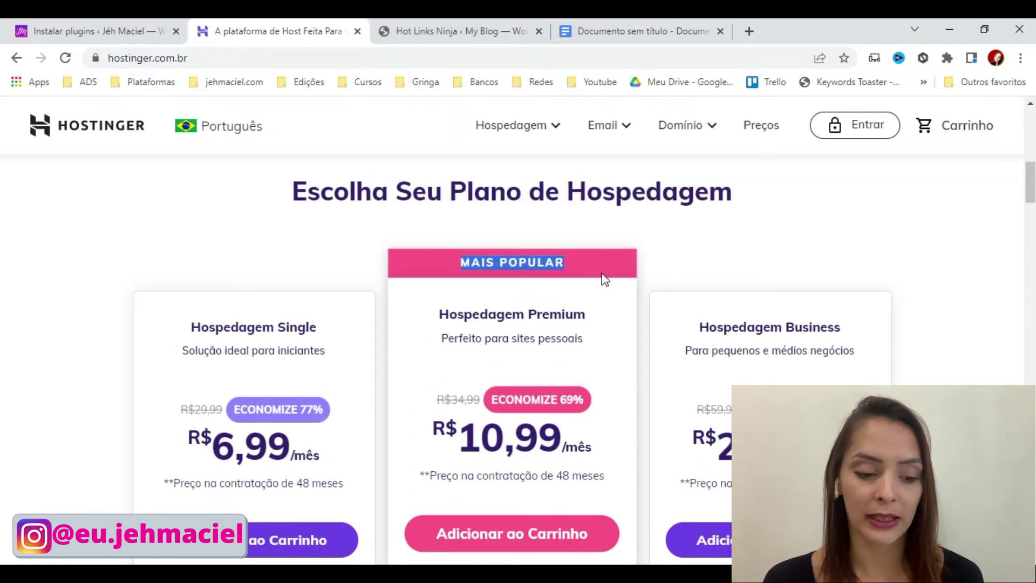
scroll(599, 286, "down", 3)
scroll(592, 293, "down", 2)
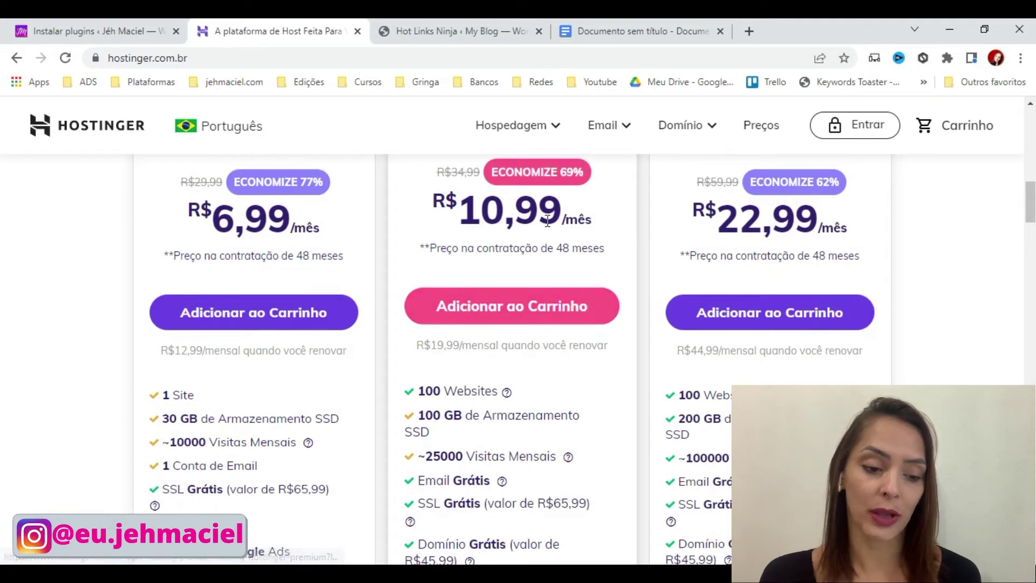
left_click_drag(465, 210, 561, 213)
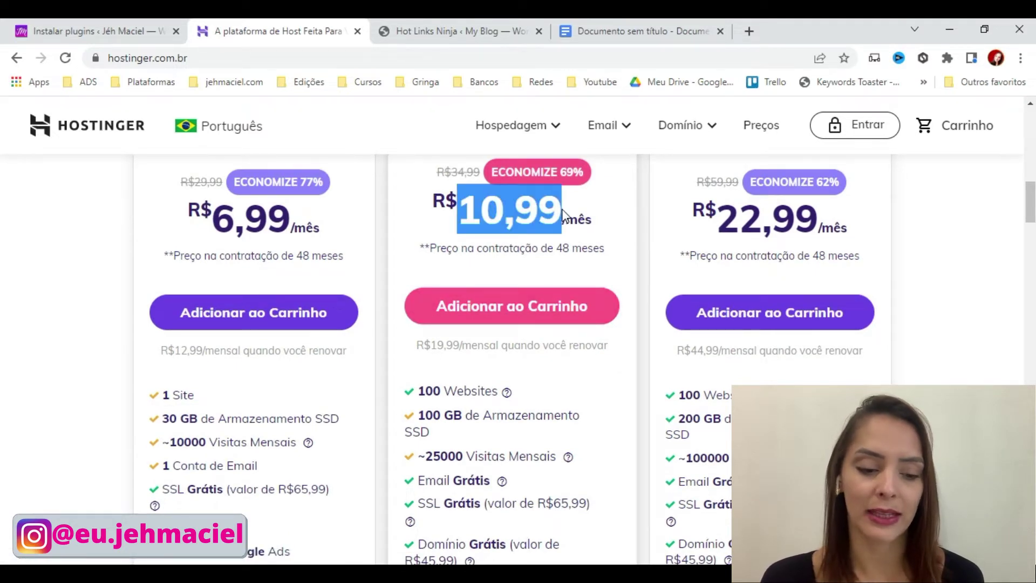
left_click(561, 248)
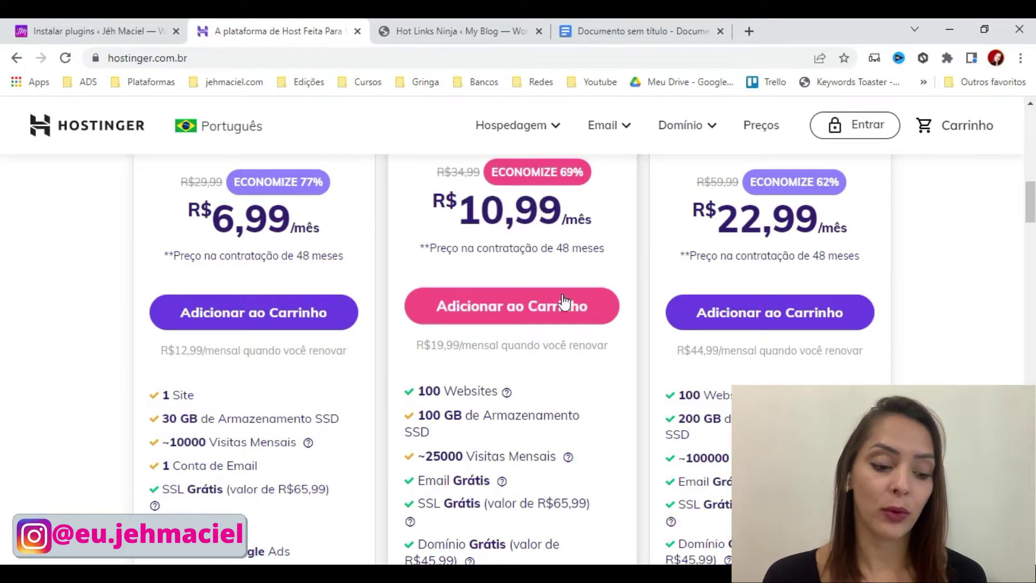
mouse_move(508, 396)
scroll(507, 397, "down", 2)
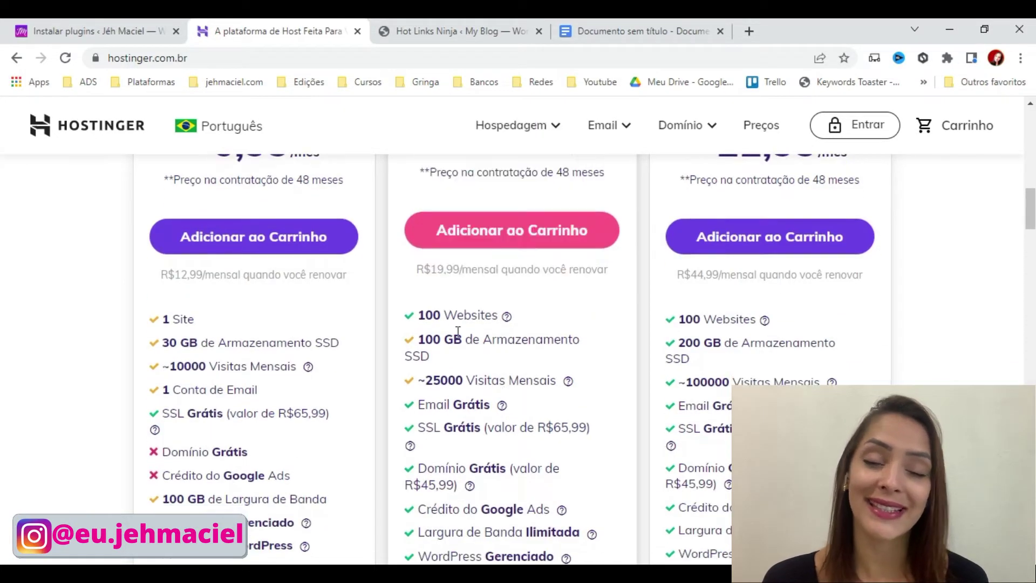
left_click_drag(424, 316, 495, 313)
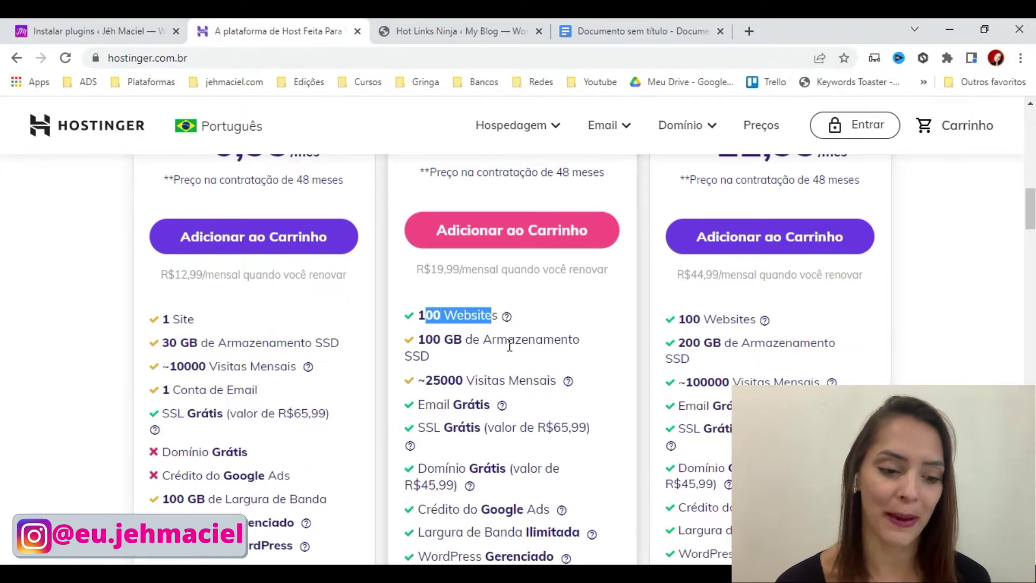
Re-highlight the Premium 10,99 price, compare the plans, then return to the Estrutura Própria notes.
scroll(509, 346, "up", 3)
left_click_drag(480, 286, 581, 288)
left_click(580, 289)
left_click_drag(458, 286, 563, 294)
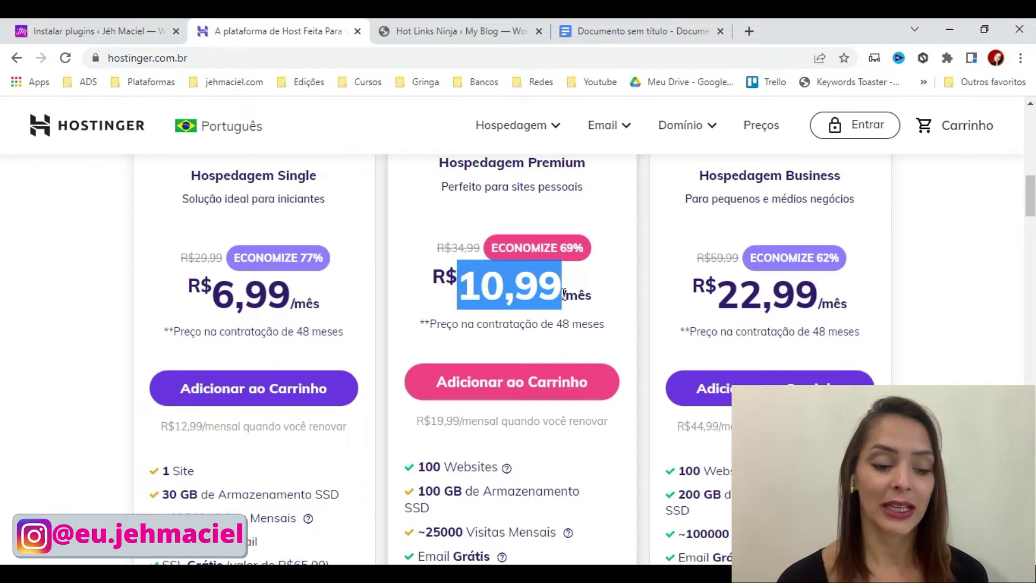
scroll(563, 294, "up", 3)
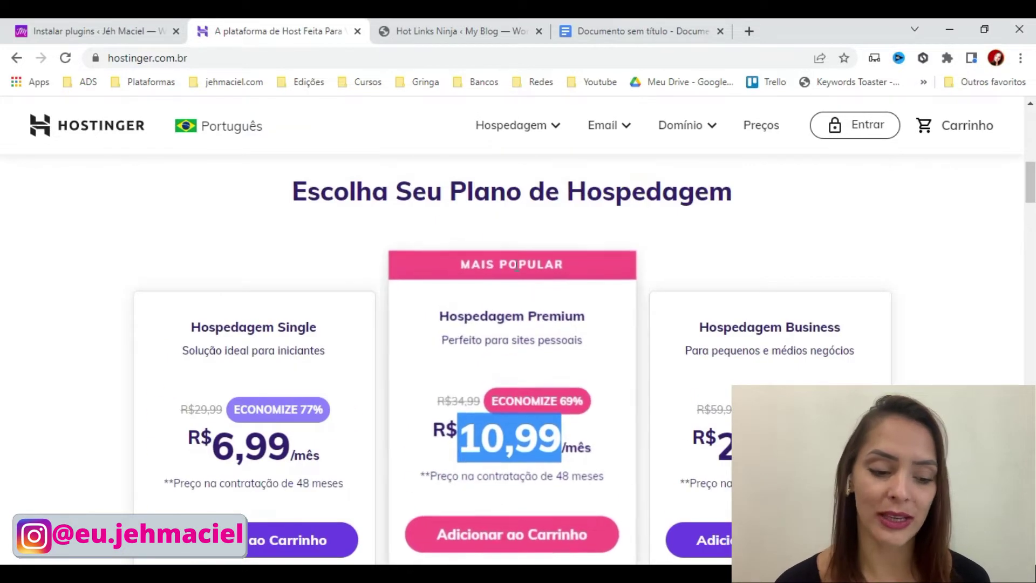
scroll(642, 375, "down", 3)
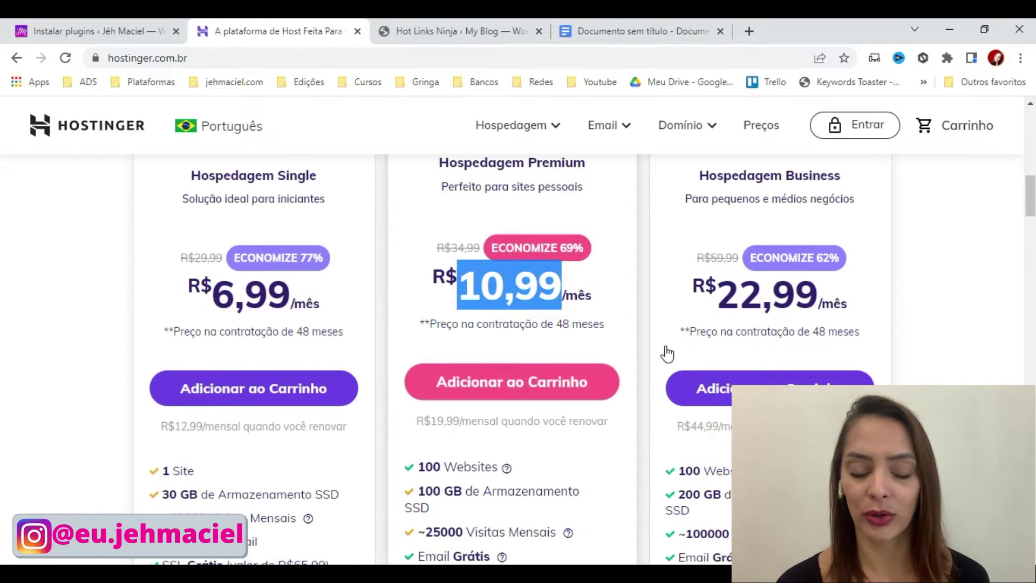
scroll(870, 367, "down", 2)
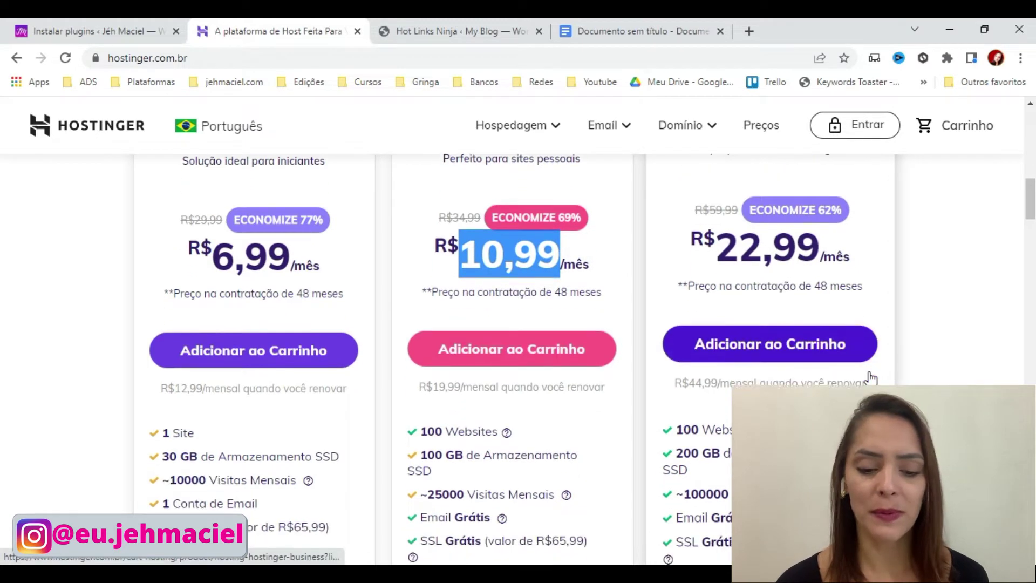
scroll(869, 382, "down", 1)
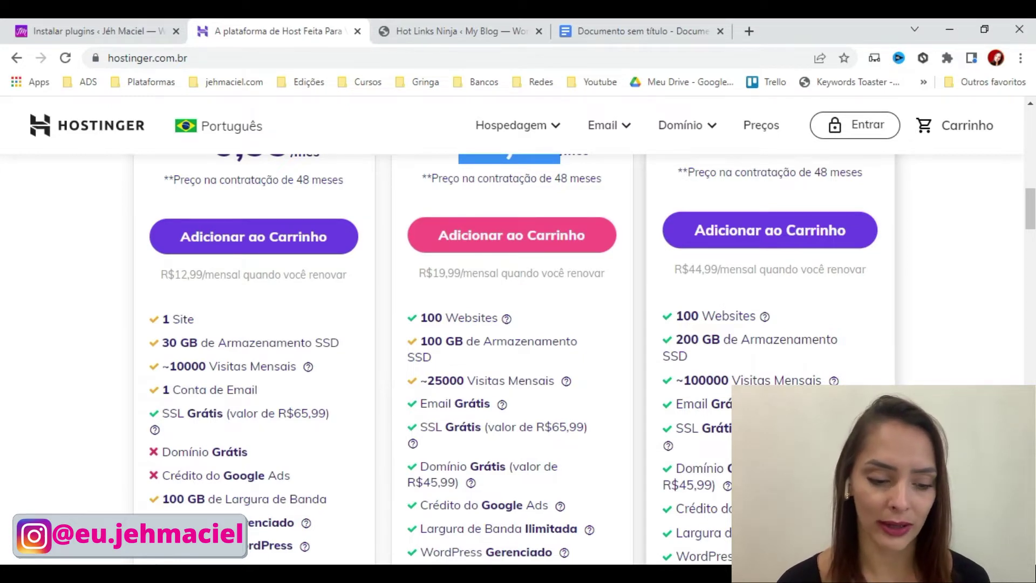
scroll(518, 356, "up", 3)
scroll(677, 331, "up", 2)
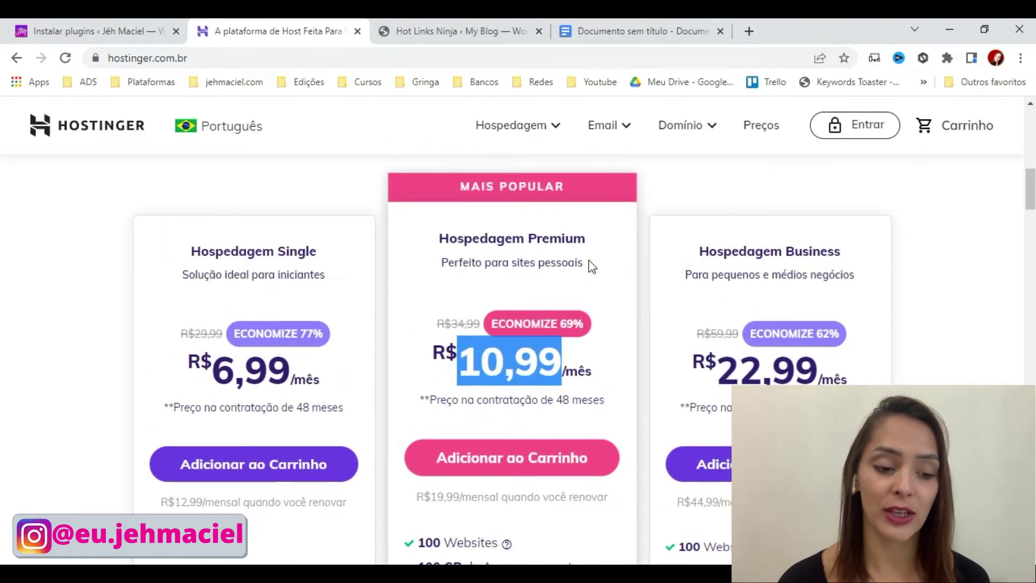
left_click(664, 180)
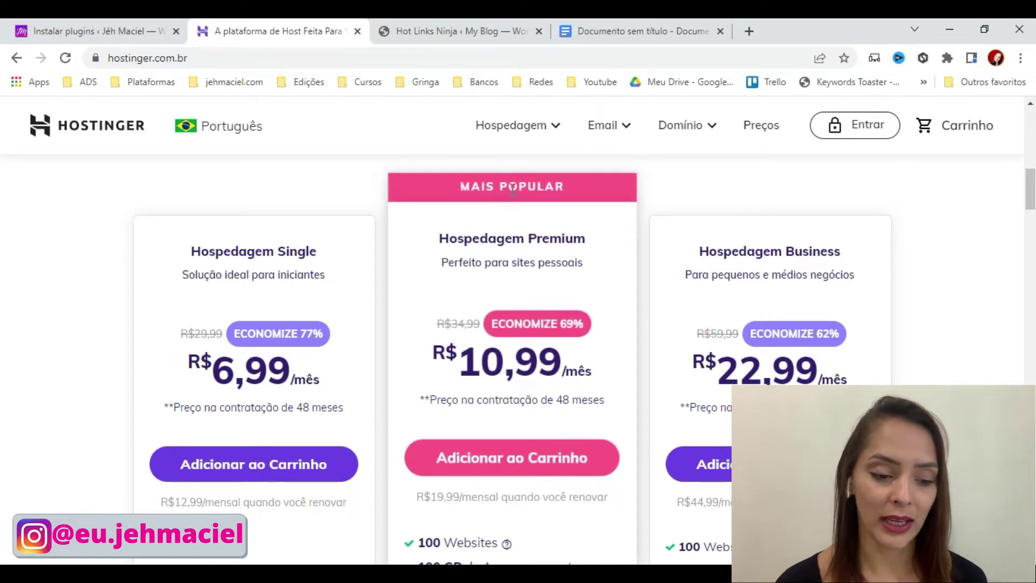
left_click(623, 25)
left_click(404, 297)
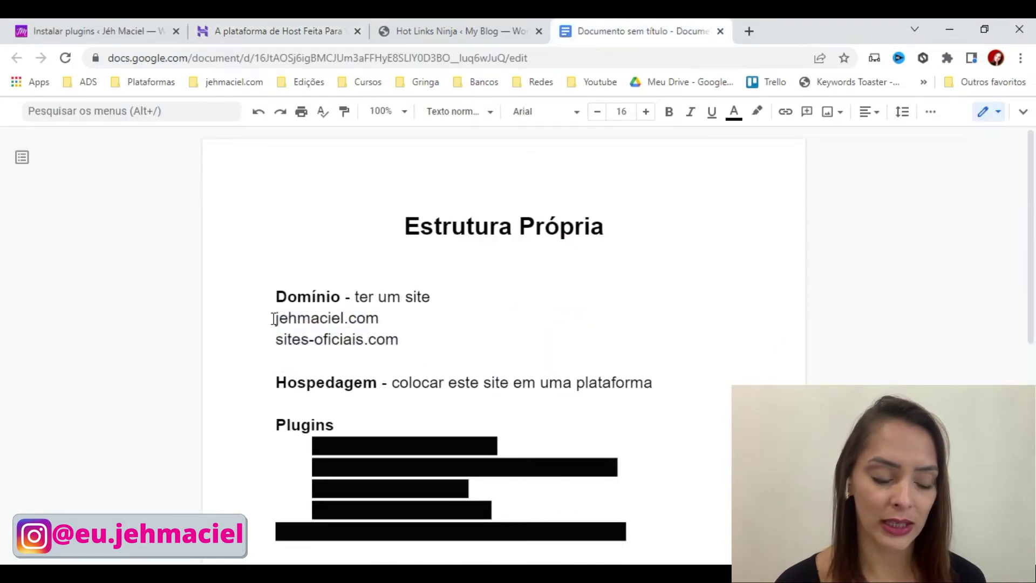
Highlight the two example domain lines, glance at Hostinger pricing, and come back to the notes.
left_click_drag(275, 320, 435, 353)
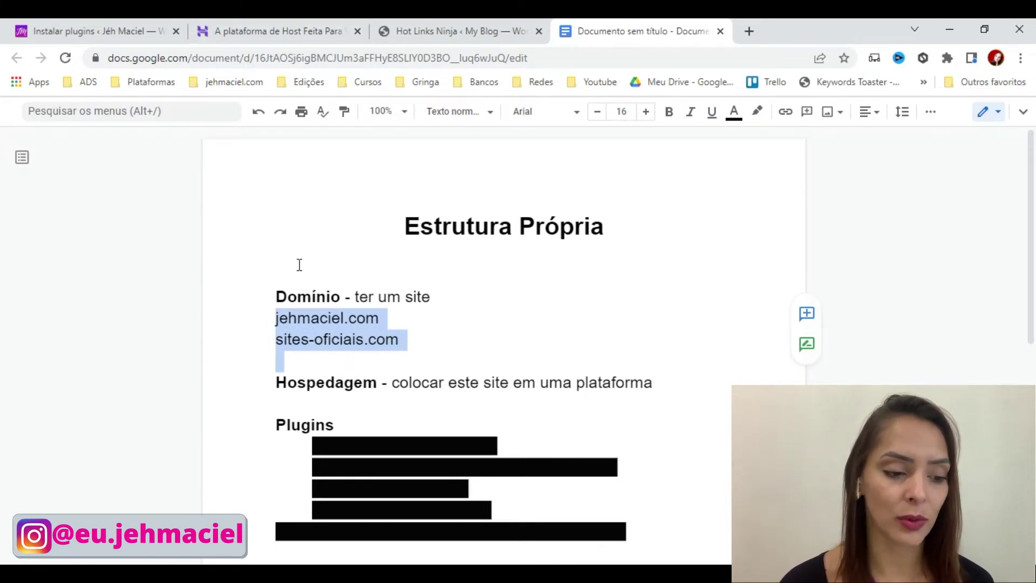
left_click(274, 27)
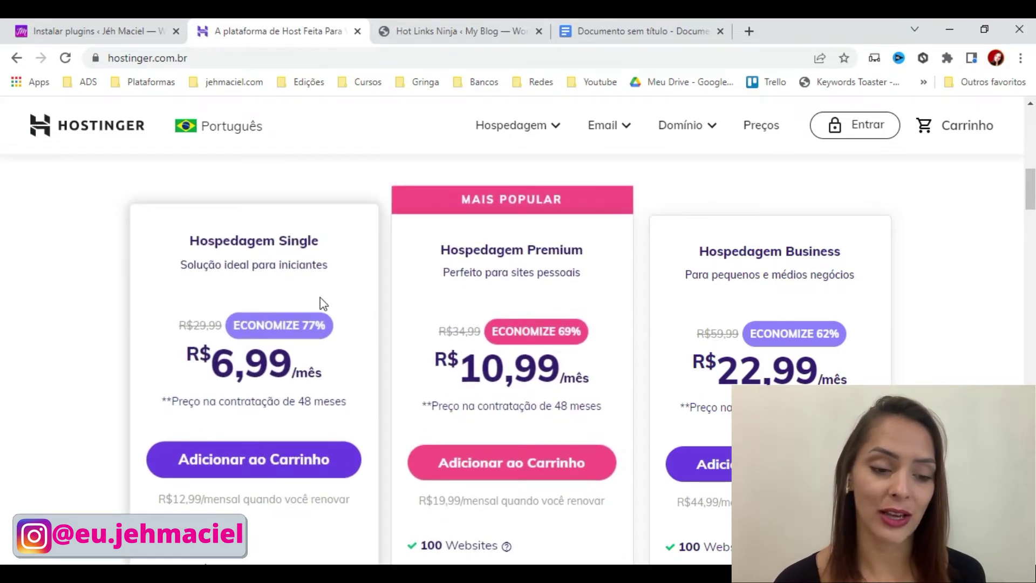
left_click(625, 21)
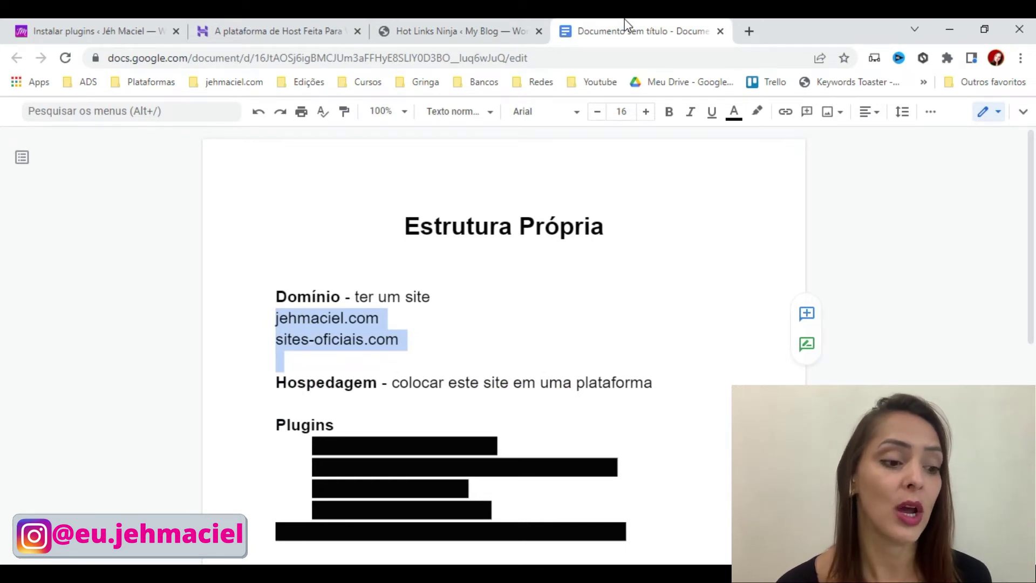
Move the Hot Links Ninja tab to second place, right after the Instalar plugins tab.
left_click(405, 21)
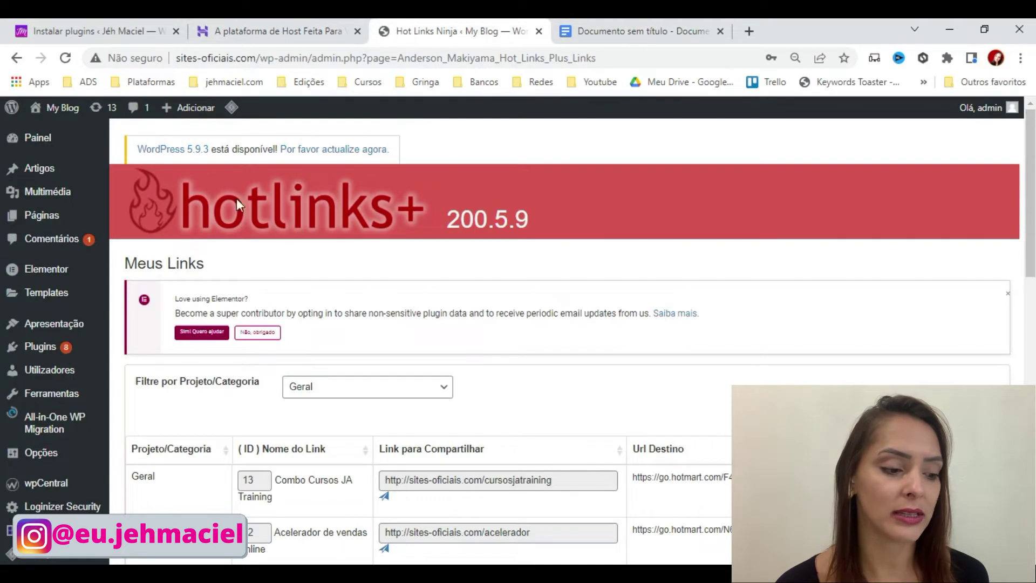
mouse_move(35, 118)
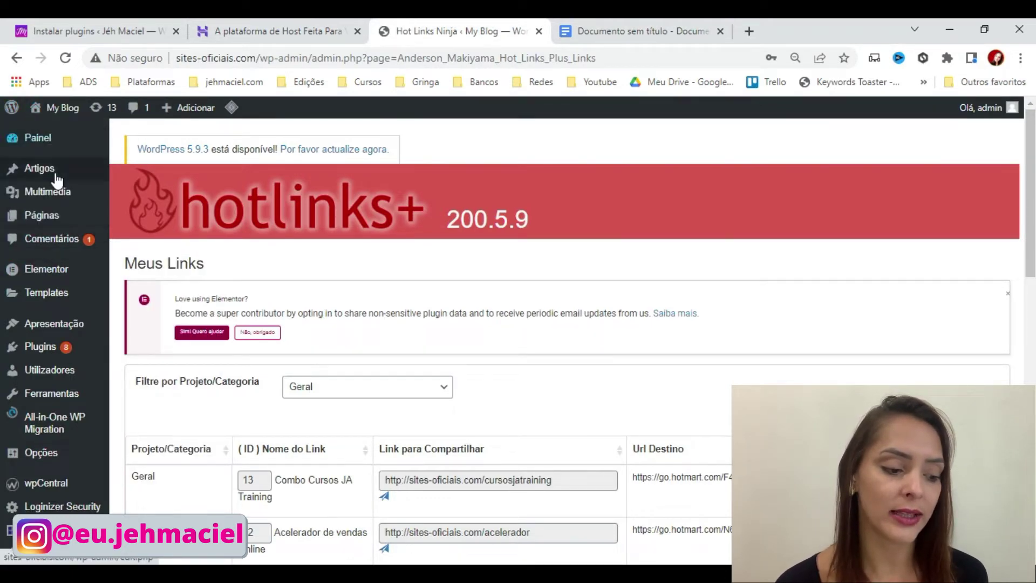
scroll(32, 432, "down", 5)
scroll(27, 486, "up", 5)
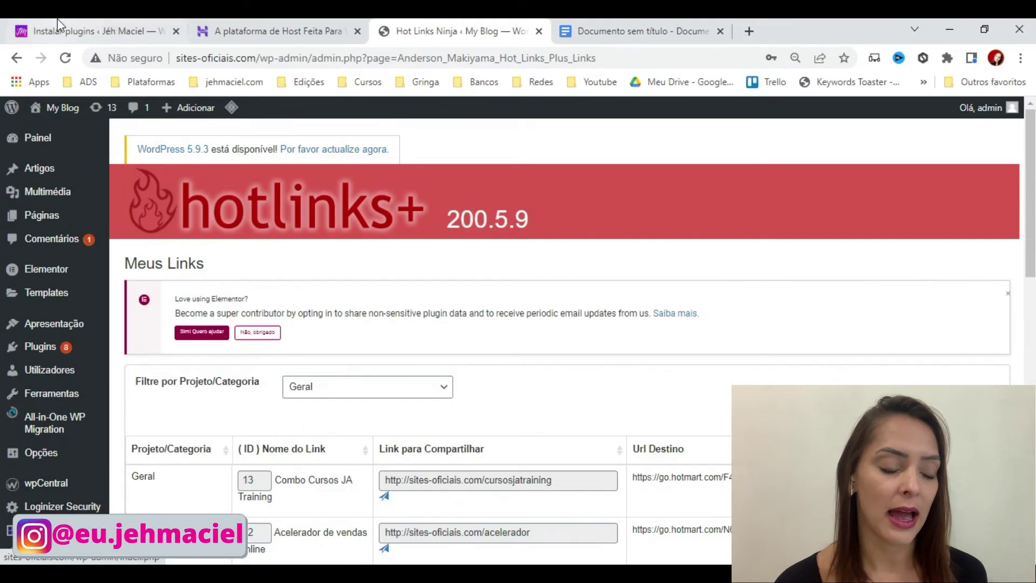
left_click(57, 22)
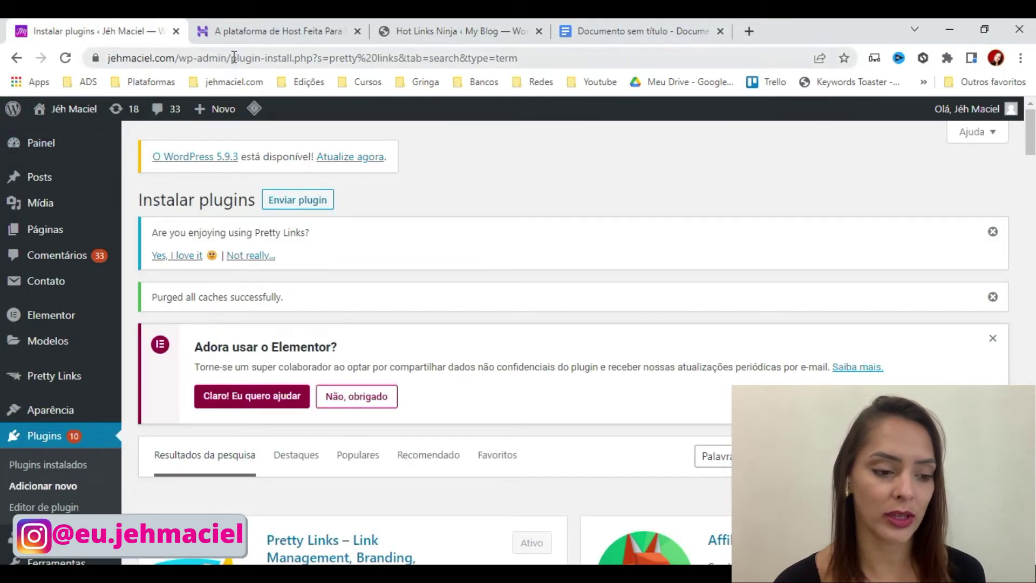
left_click(456, 25)
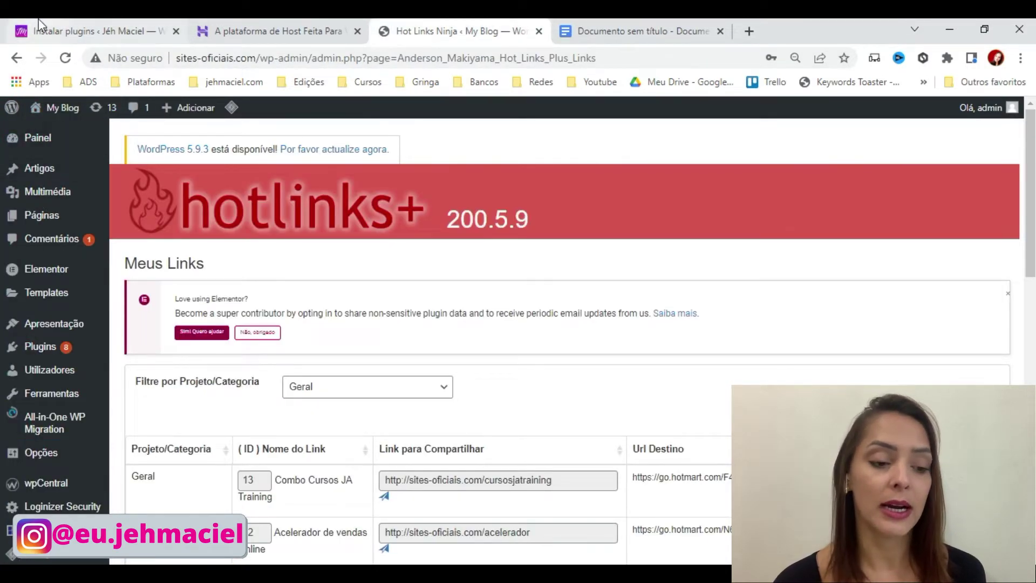
left_click_drag(464, 31, 275, 31)
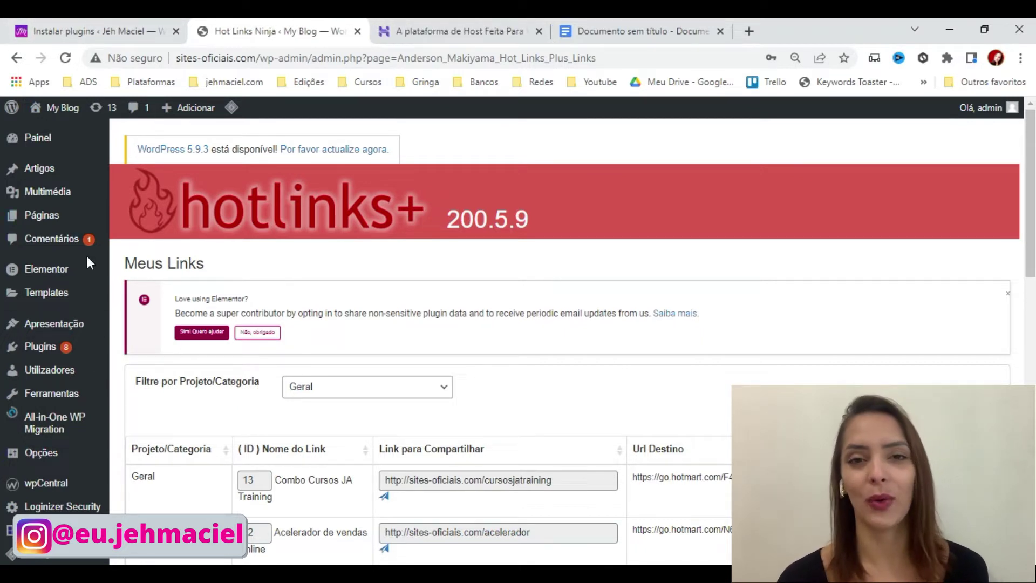
Select the whole Plugins list in the notes document.
left_click(607, 24)
scroll(540, 283, "down", 3)
left_click_drag(274, 273, 703, 380)
Set the Plugins list's highlight colour to Nenhuma to remove the grey background.
scroll(624, 261, "up", 3)
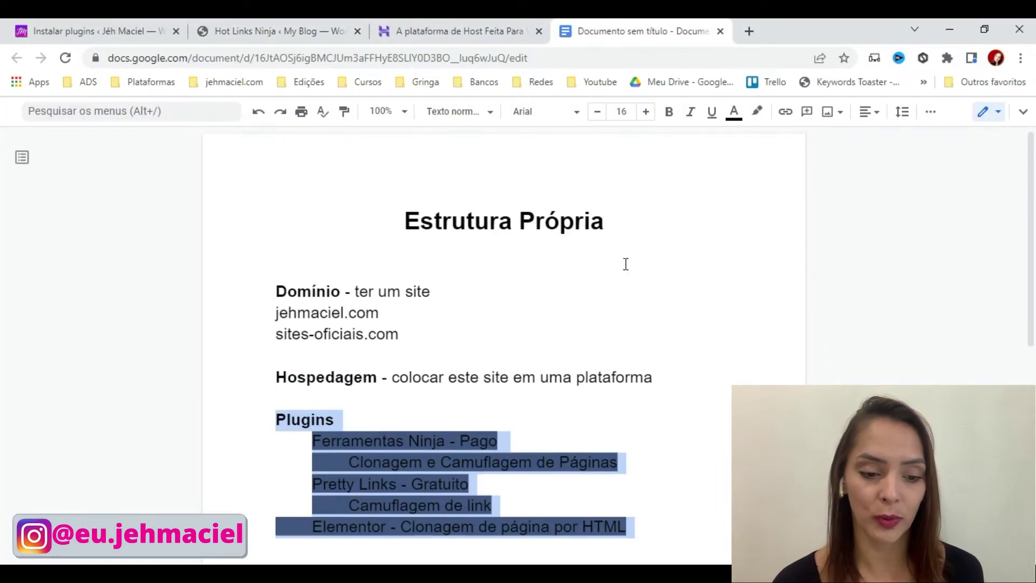
left_click(756, 112)
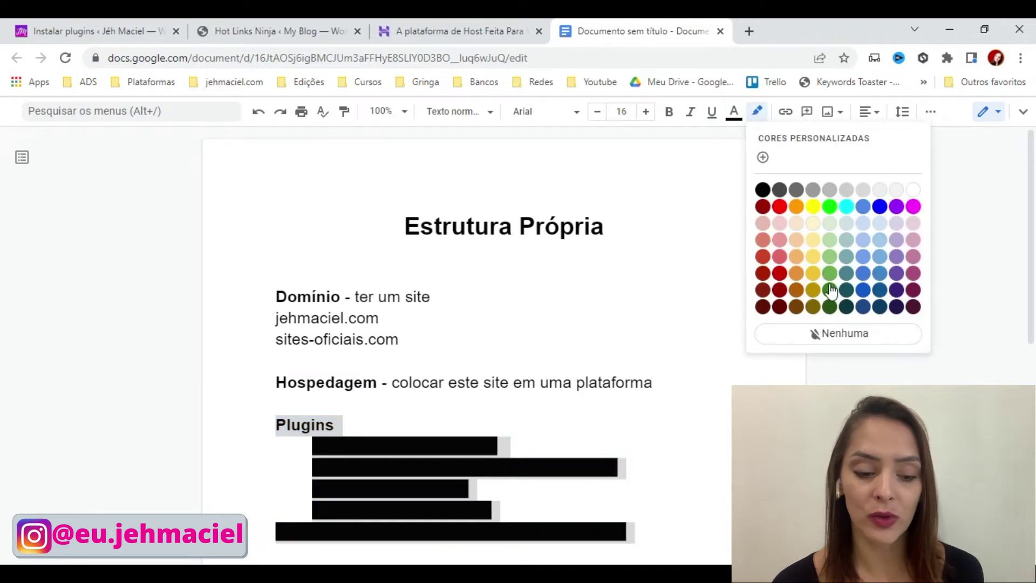
left_click(839, 333)
Highlight the 'Ferramentas Ninja - Pago' line, then switch to the hotlinks+ links page.
scroll(658, 406, "down", 3)
scroll(658, 406, "down", 1)
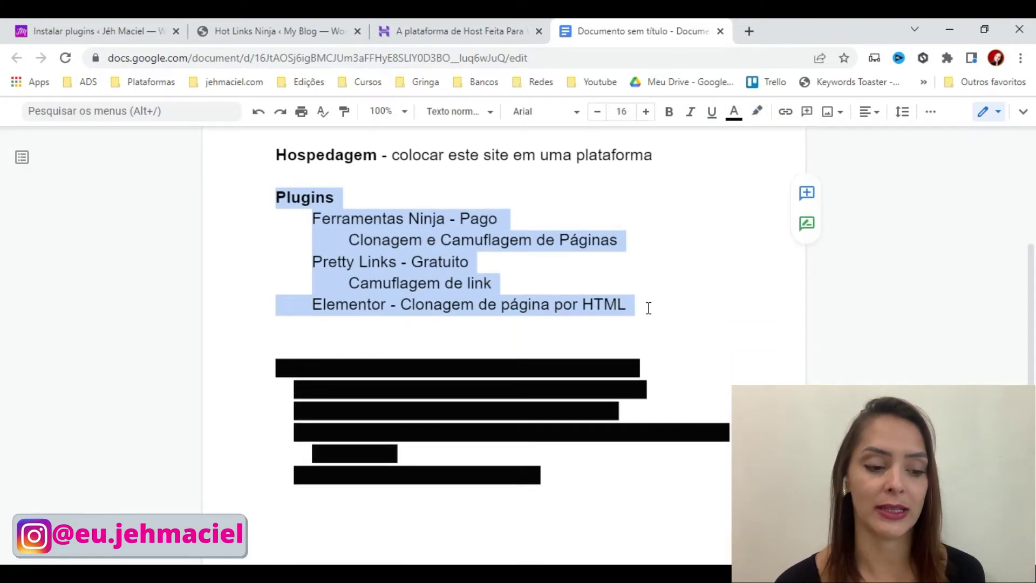
left_click(433, 219)
left_click_drag(274, 227, 553, 224)
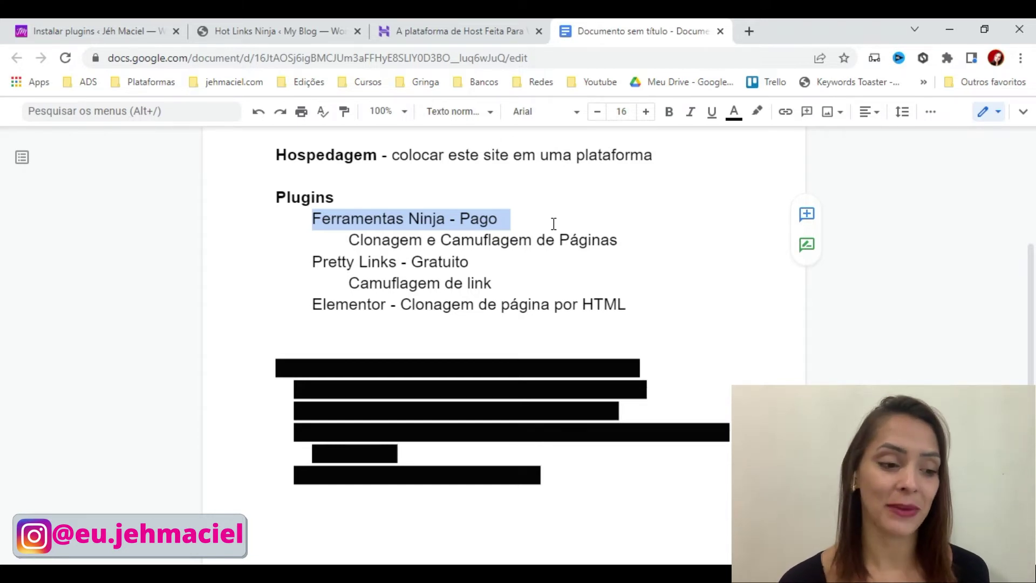
left_click(338, 31)
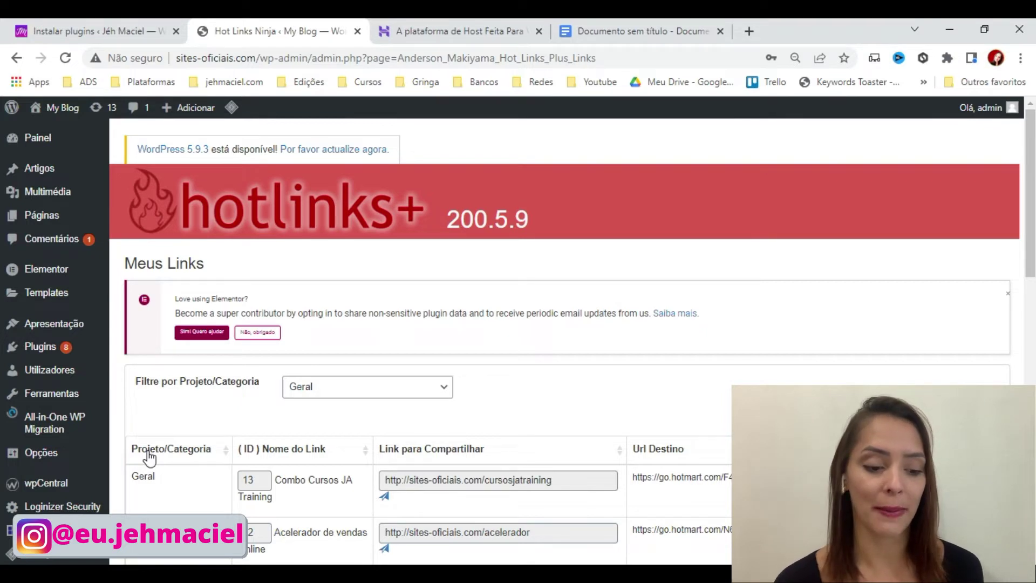
Sort the hotlinks+ links by ID and highlight the /formacaoholistica share link slug.
left_click(282, 448)
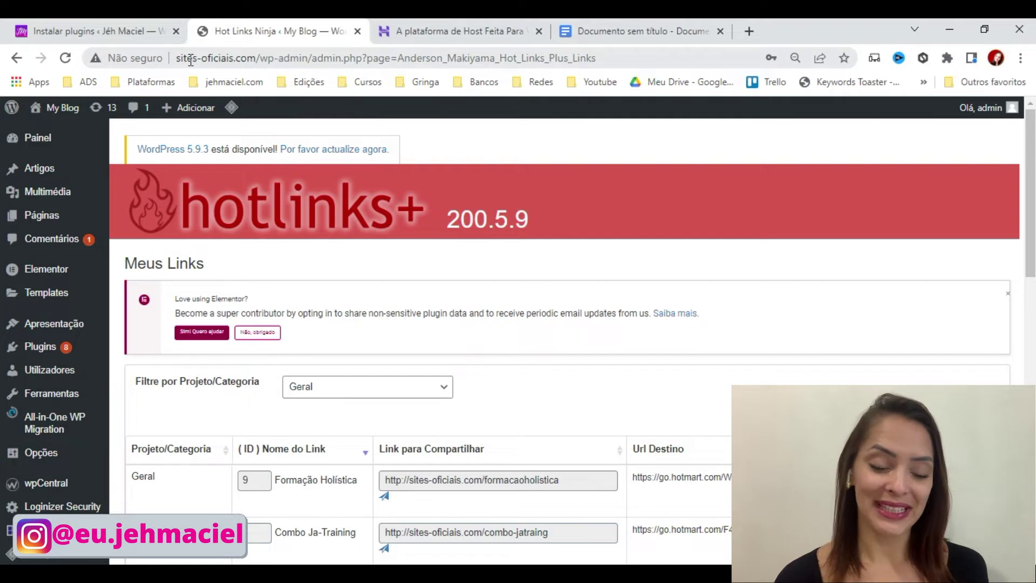
left_click_drag(564, 479, 381, 475)
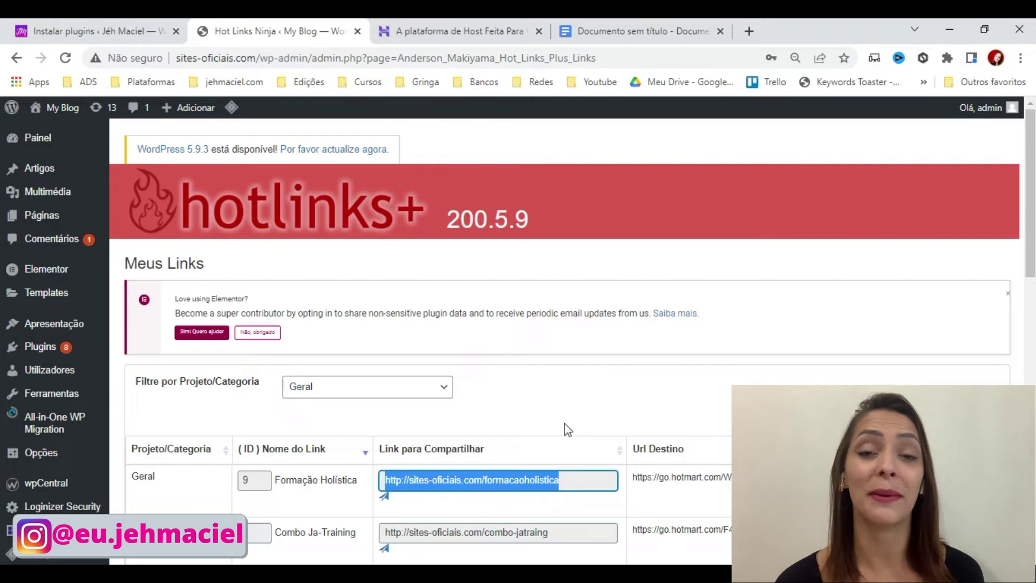
Search Google for 'formação holistica' in a new tab.
left_click(749, 31)
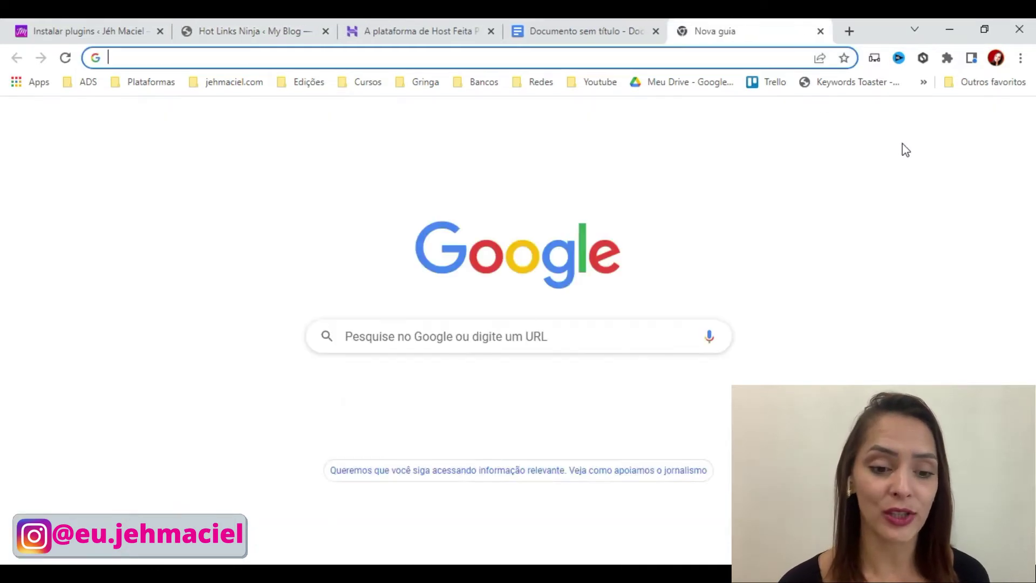
type("formação ")
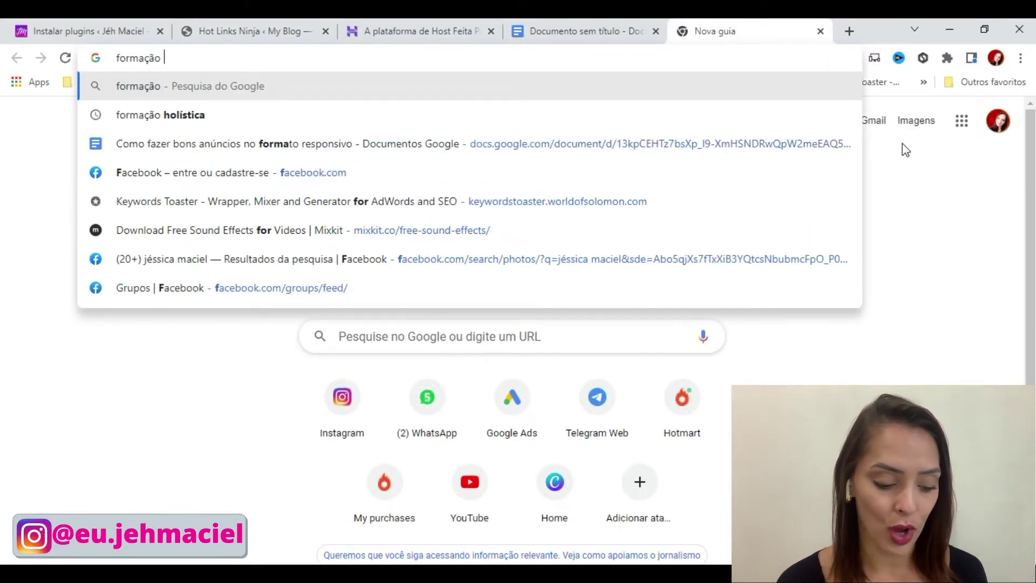
type("holistica")
key("Return")
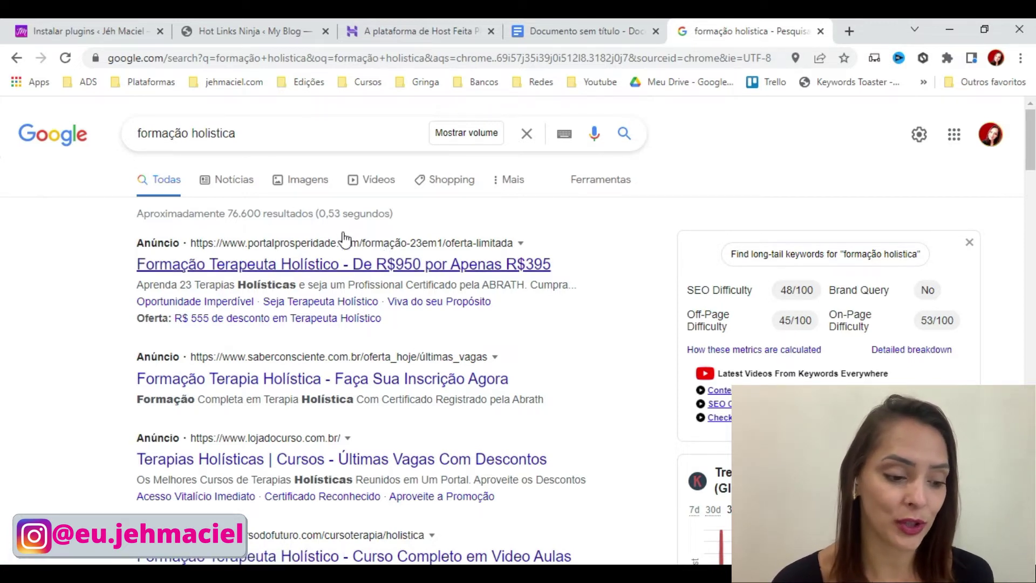
Review the competing course ads and results, then return to the WordPress cloaked links list.
scroll(309, 360, "down", 1)
scroll(308, 360, "down", 1)
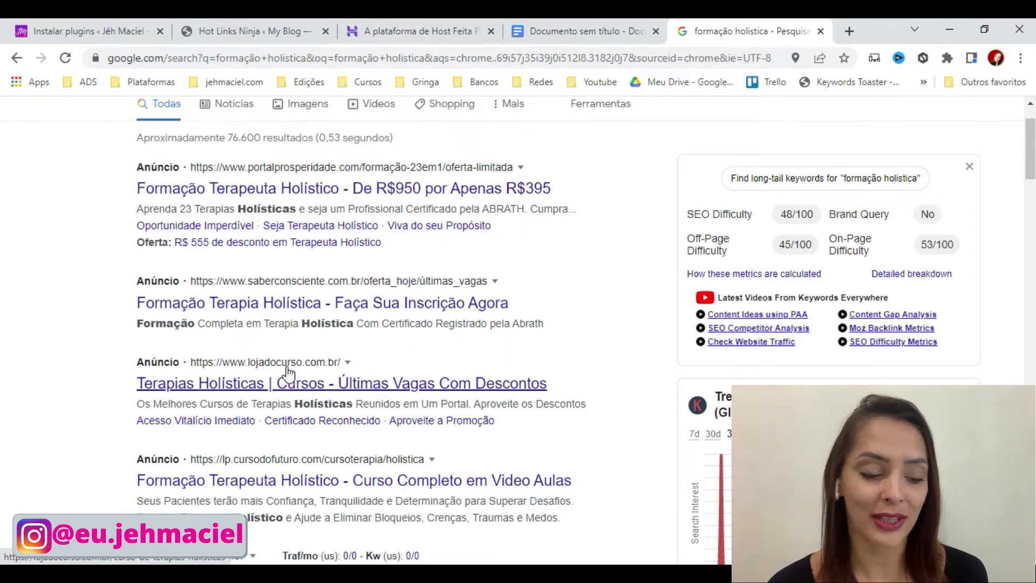
scroll(287, 371, "down", 2)
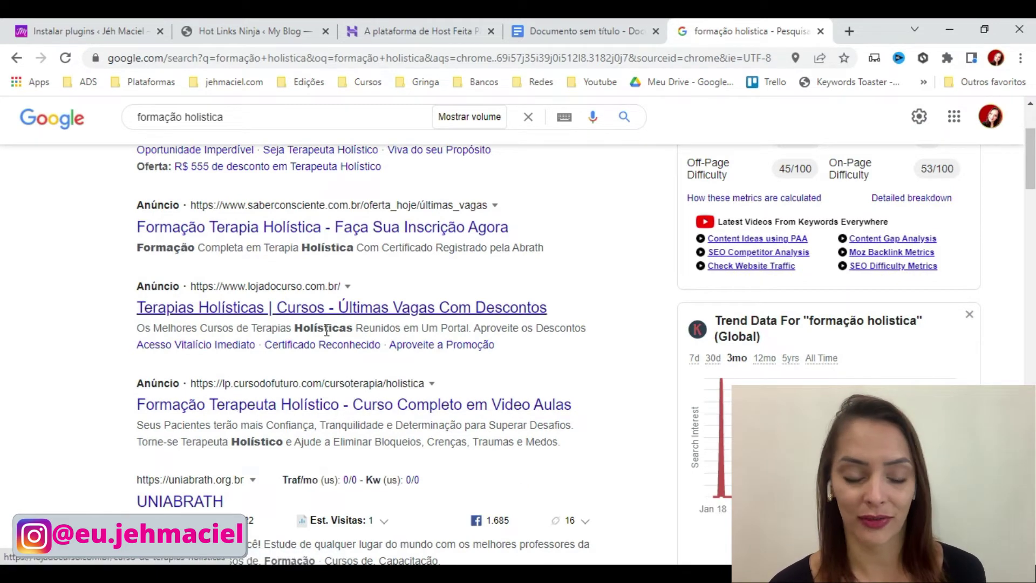
scroll(318, 420, "down", 1)
scroll(317, 420, "down", 2)
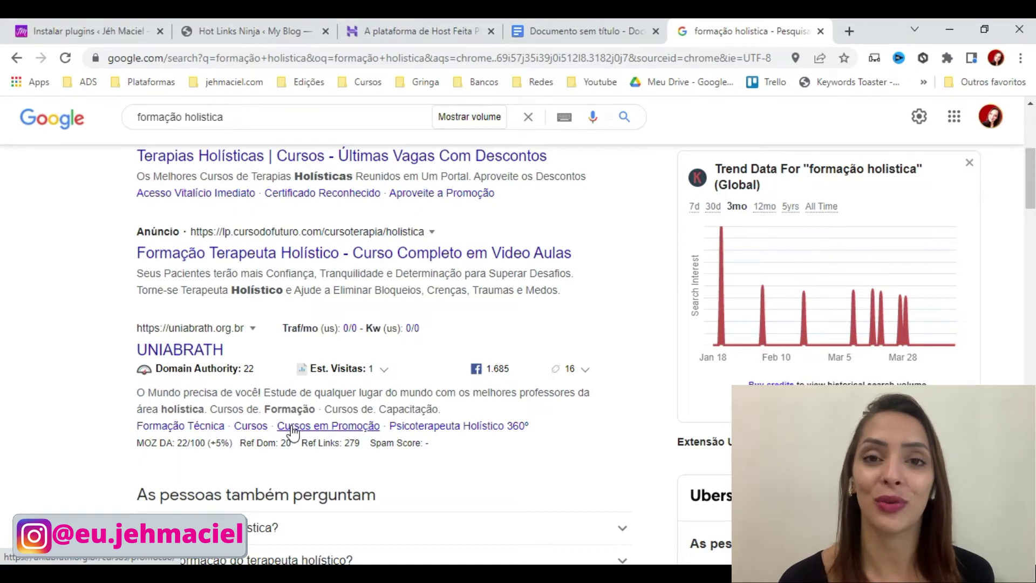
scroll(441, 396, "up", 6)
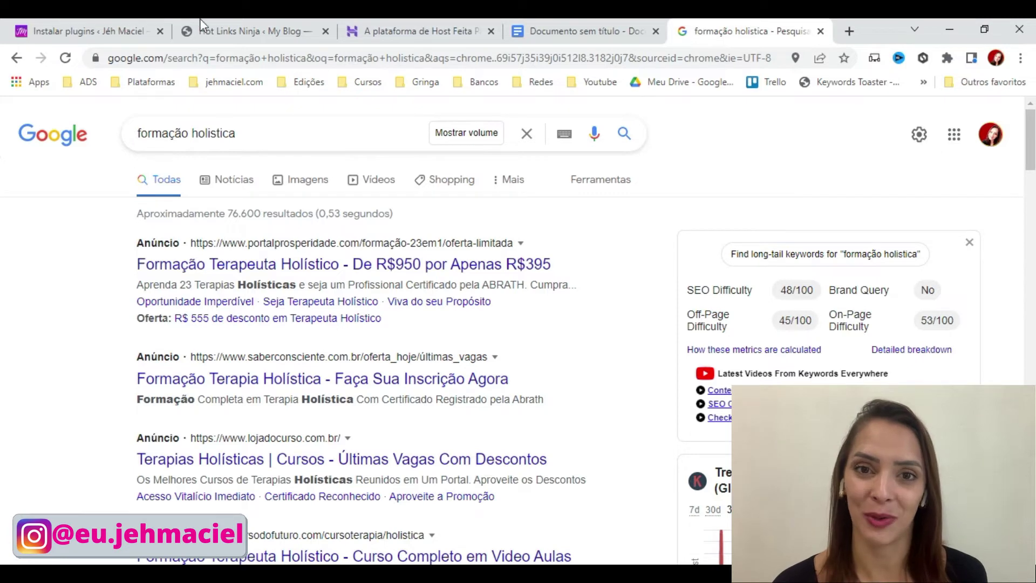
left_click(216, 28)
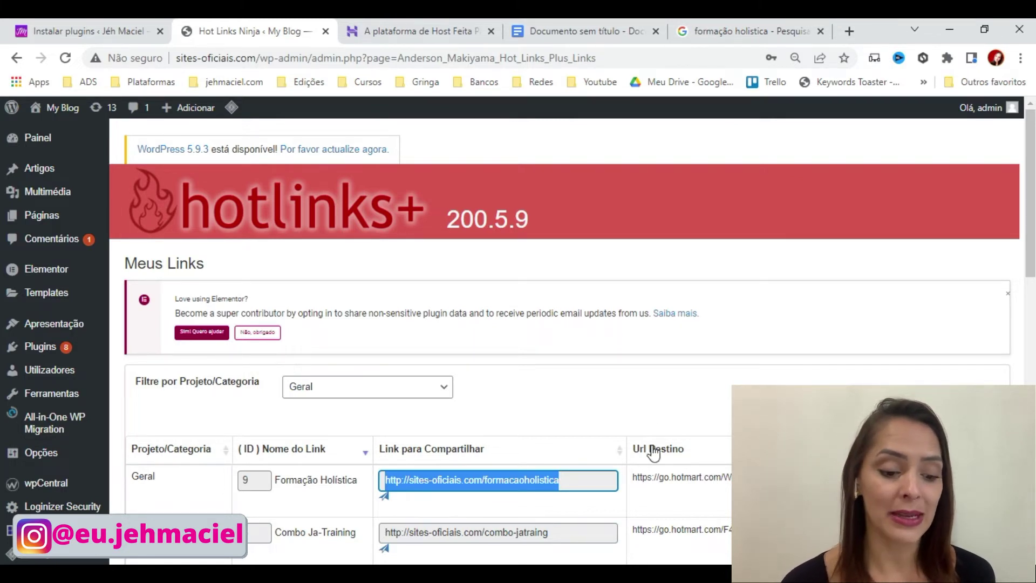
Open the Formação Holística cloaked link from the Meus Links list in a new tab.
left_click(532, 424)
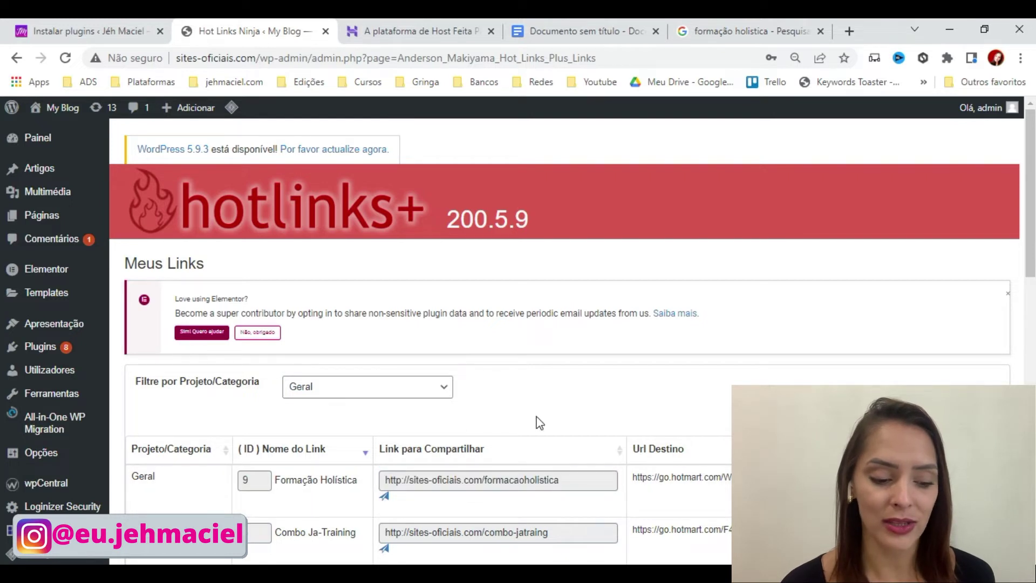
scroll(438, 466, "down", 1)
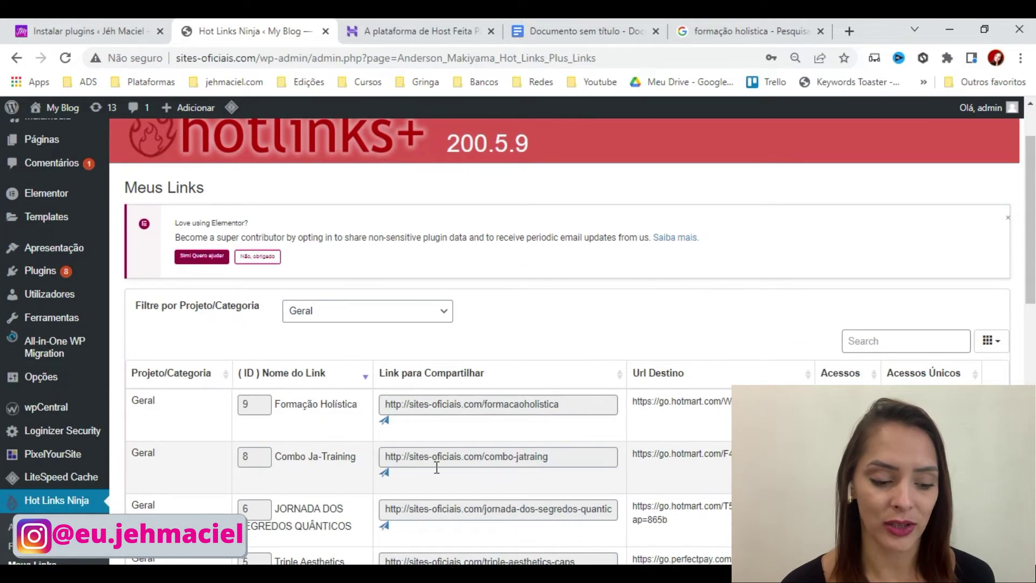
left_click(384, 421)
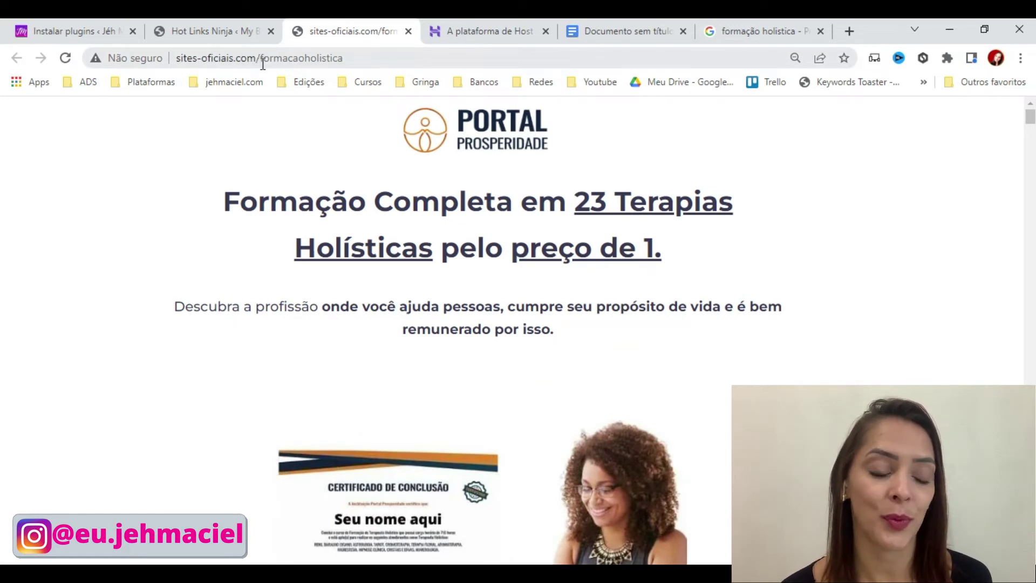
Highlight the landing page's sites-oficiais.com/formacaoholistica address and compare it with the Google results.
left_click_drag(406, 57, 165, 58)
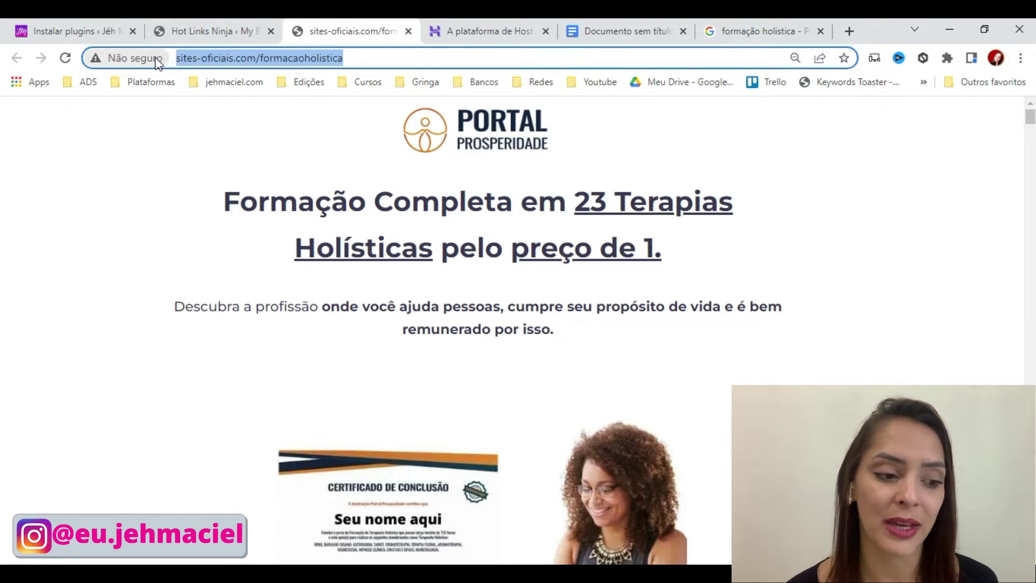
left_click_drag(384, 54, 176, 46)
left_click(742, 24)
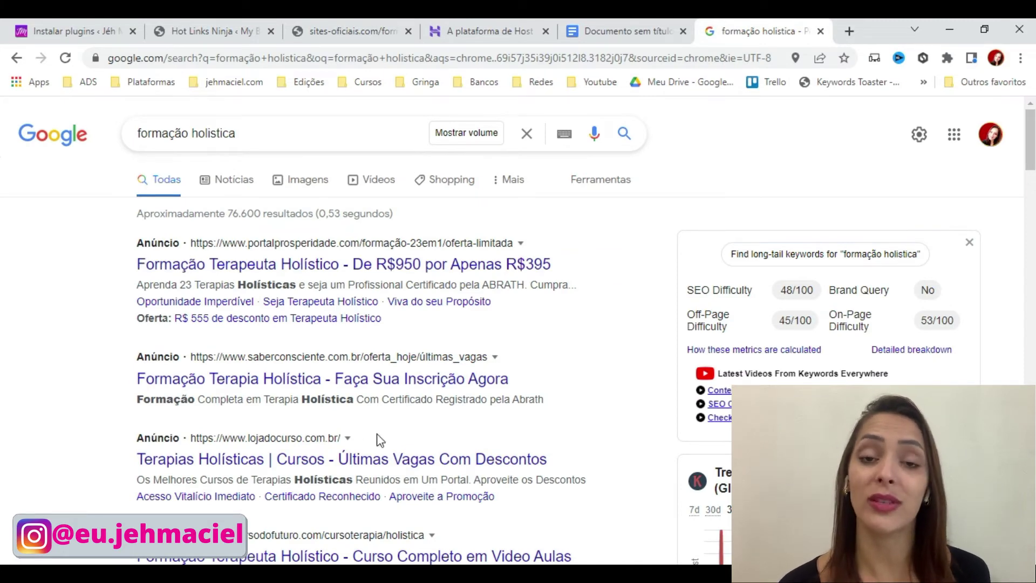
left_click(371, 30)
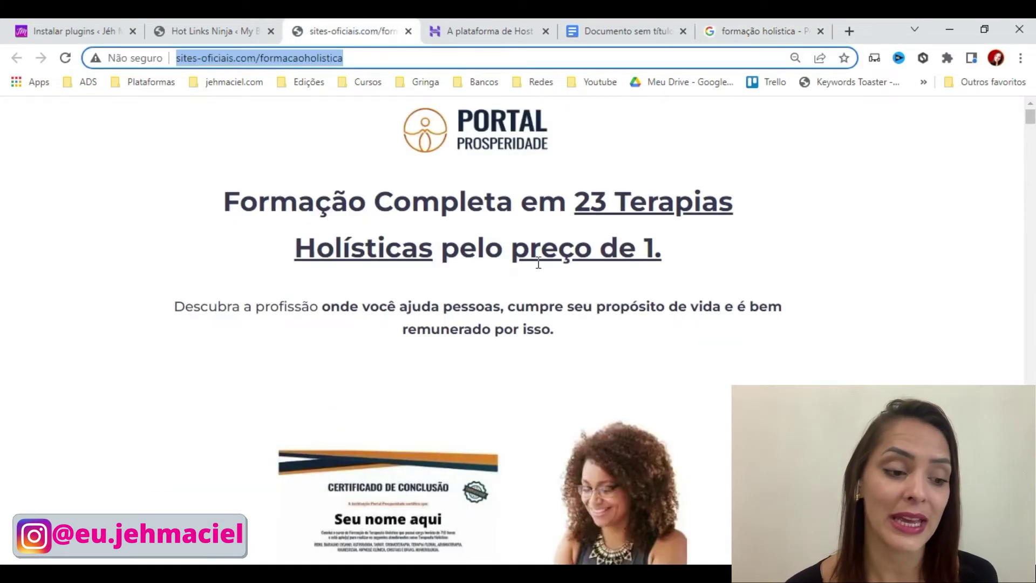
Scroll through the Google 'formação holistica' results to check the ad domains.
left_click(748, 31)
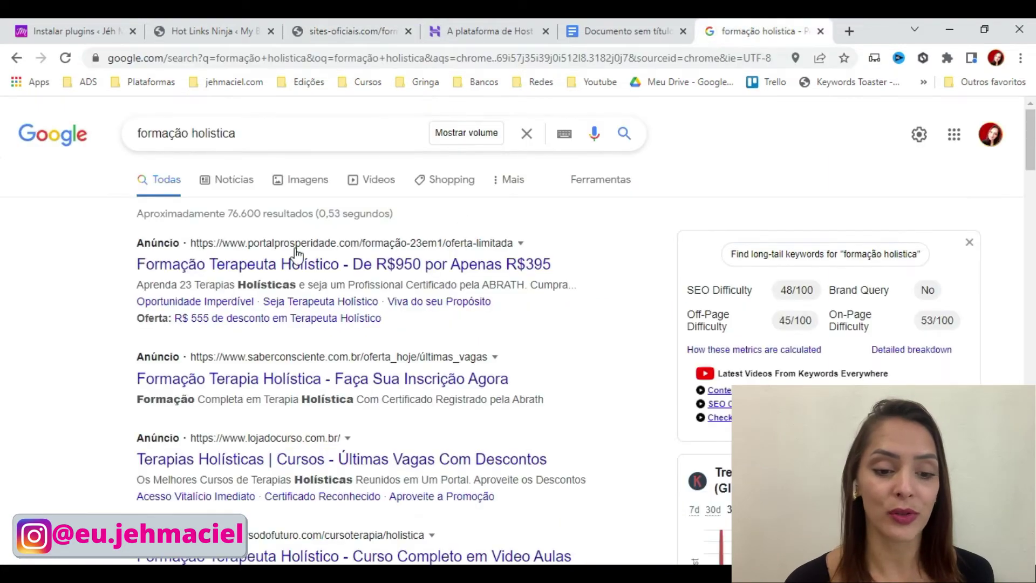
scroll(435, 270, "down", 12)
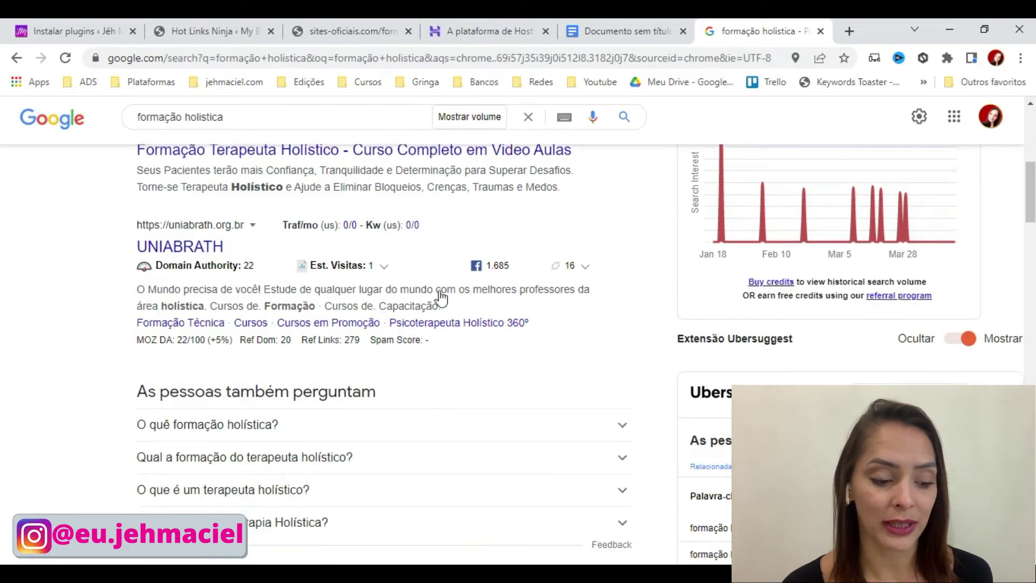
scroll(440, 296, "down", 12)
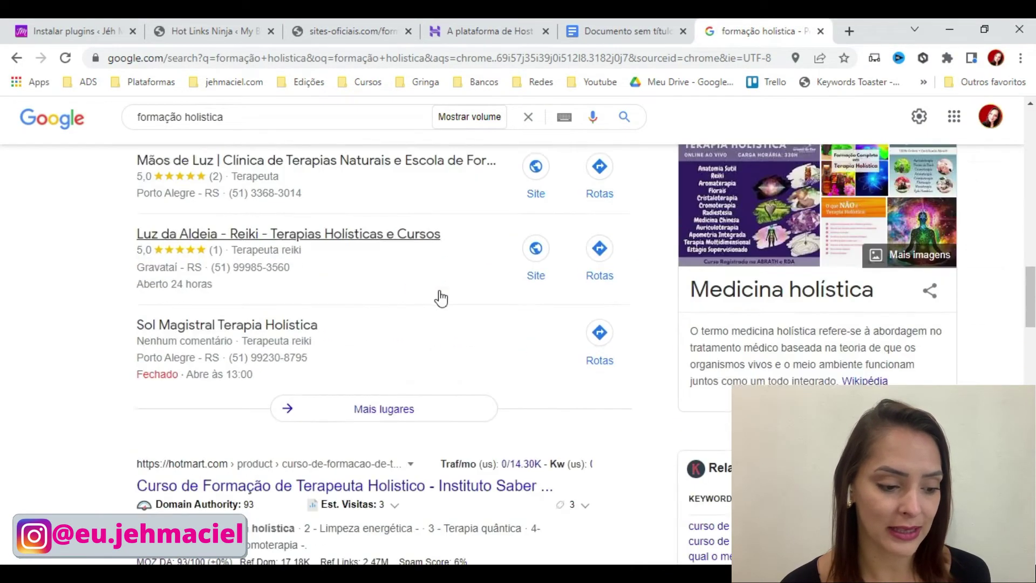
scroll(440, 296, "down", 10)
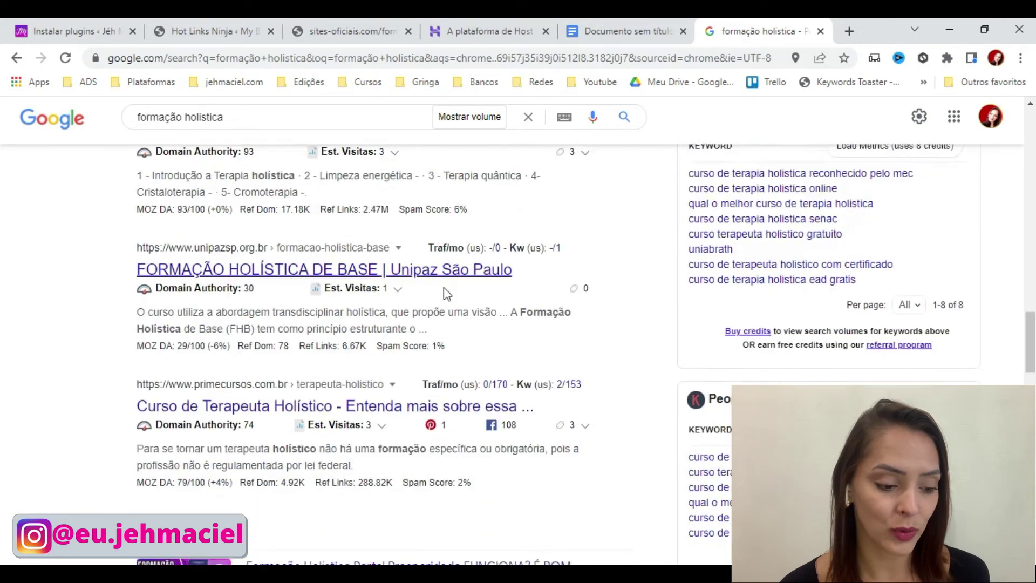
scroll(445, 297, "down", 4)
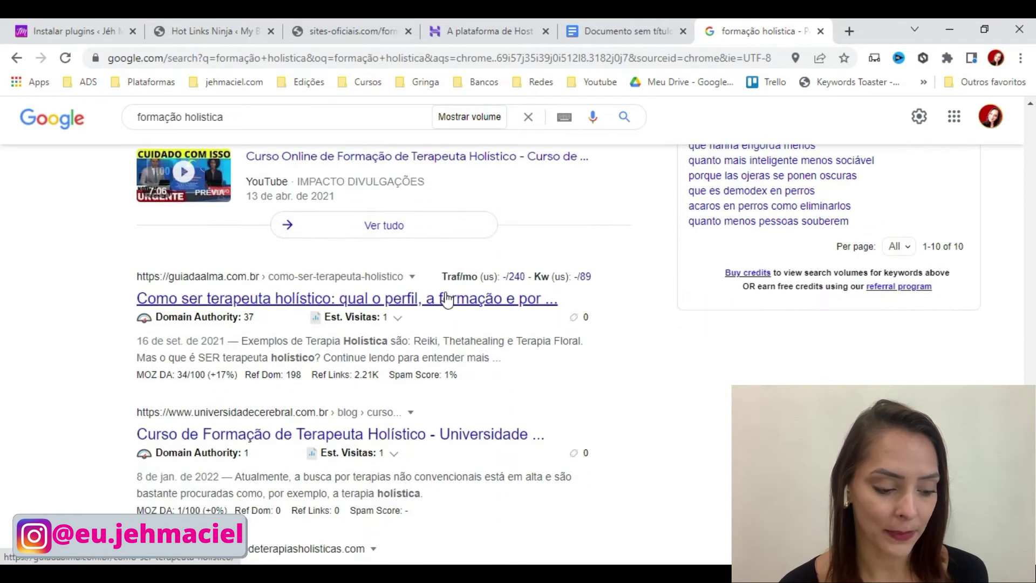
scroll(447, 298, "down", 7)
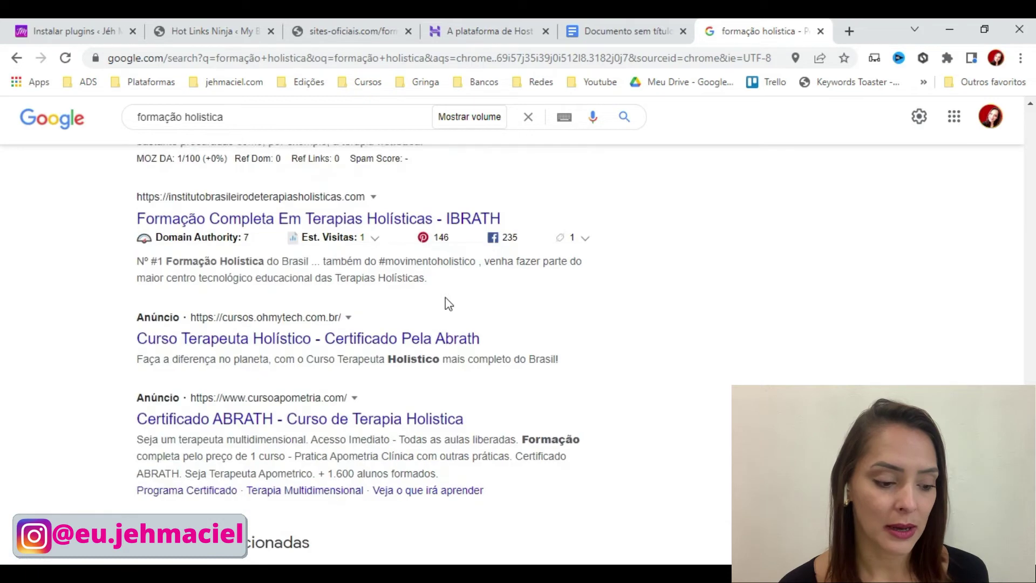
scroll(446, 303, "down", 5)
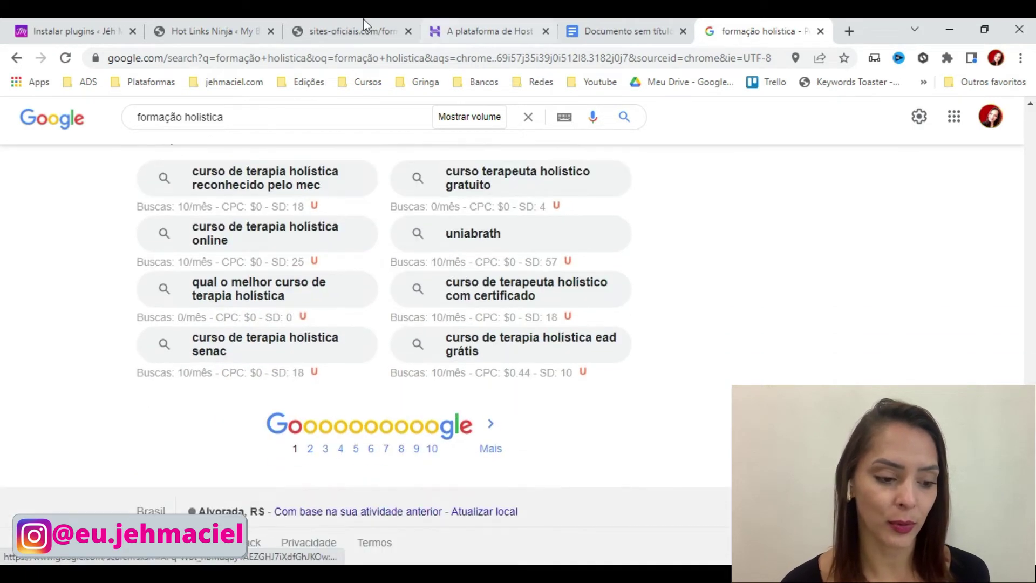
Re-highlight the Portal Prosperidade page's domain and path, then return to the WordPress cloaked links list.
left_click(399, 27)
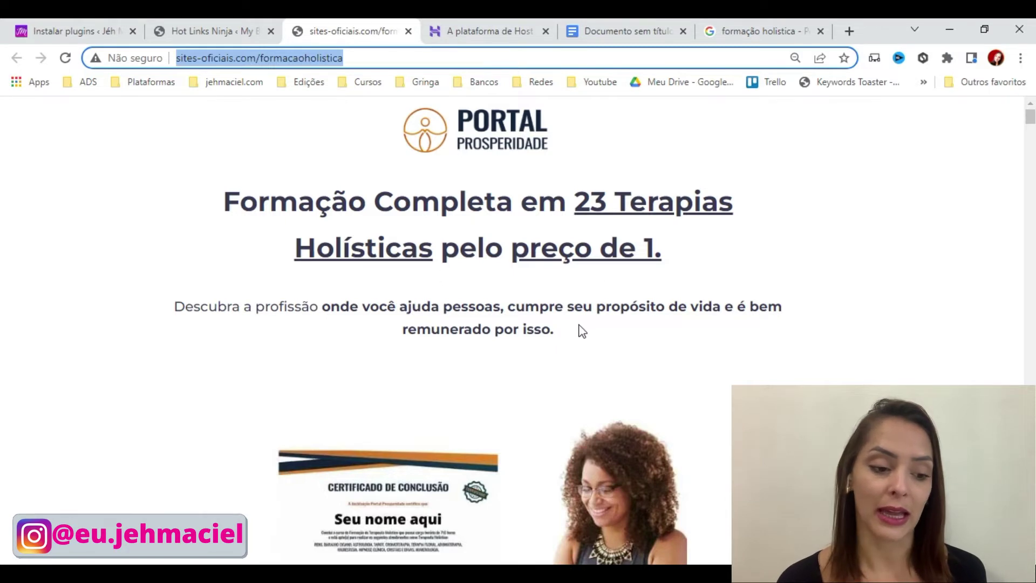
scroll(580, 330, "down", 4)
scroll(581, 329, "down", 2)
scroll(585, 321, "up", 6)
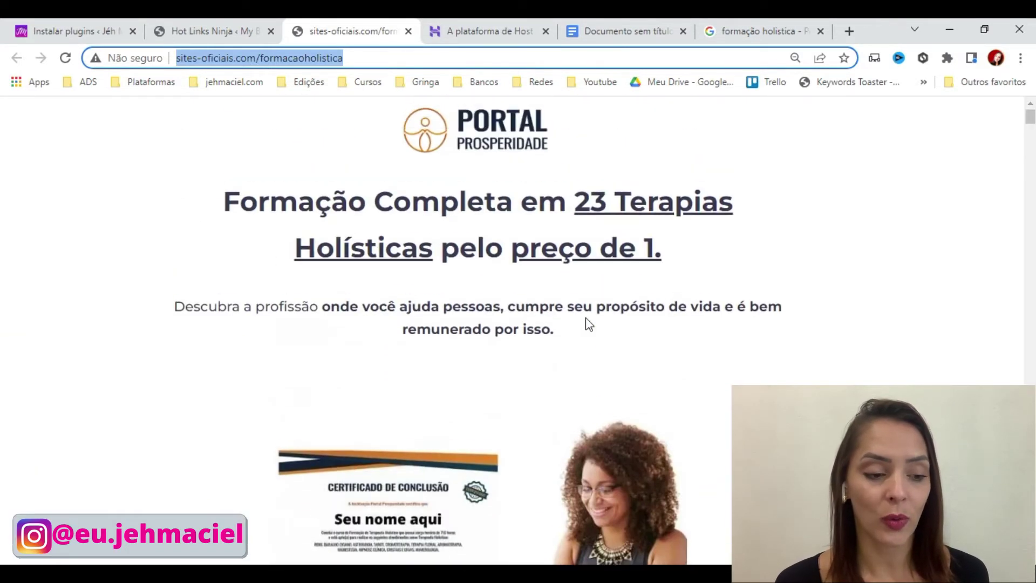
left_click_drag(368, 60, 207, 47)
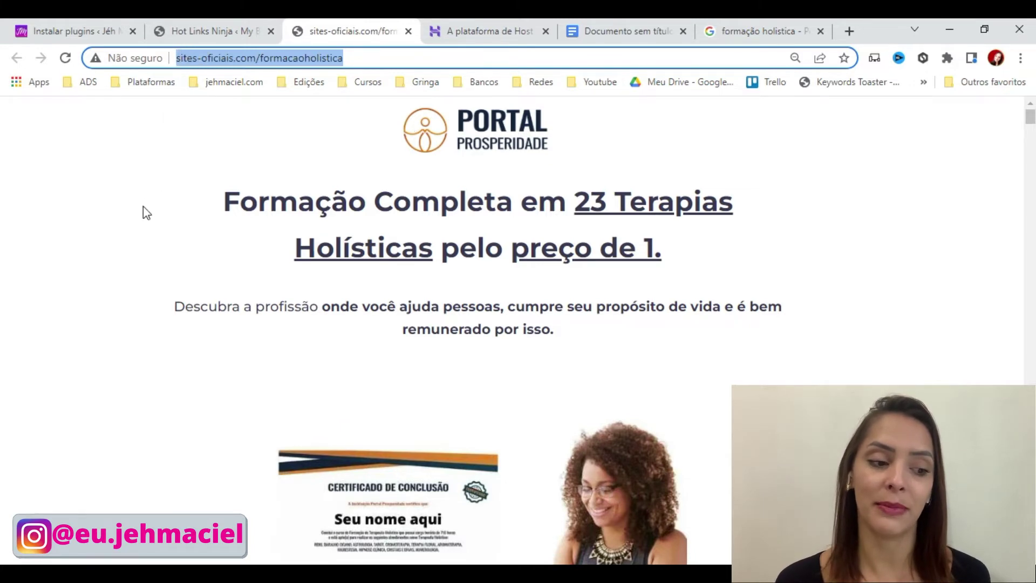
left_click(134, 250)
scroll(324, 396, "down", 4)
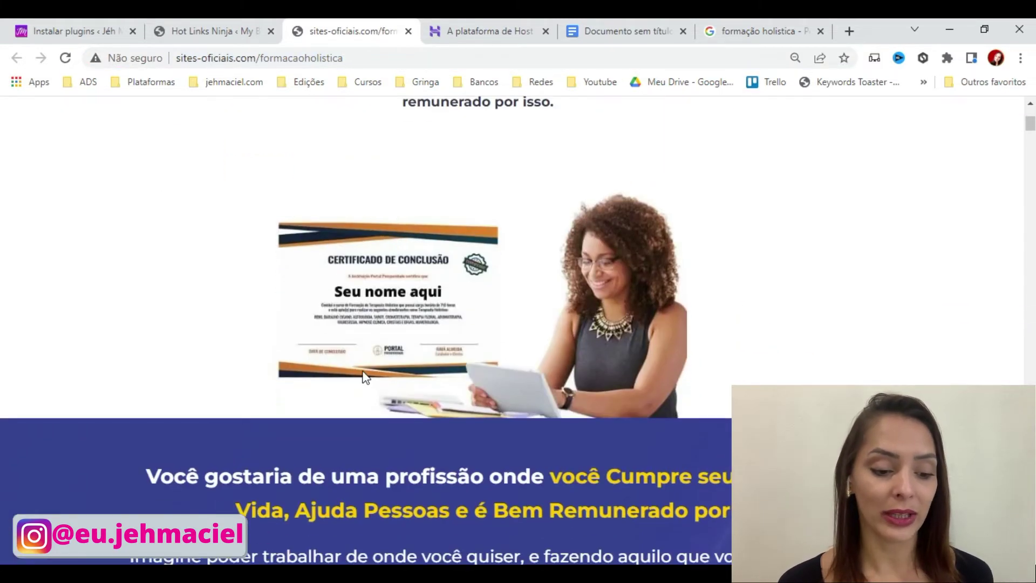
left_click(253, 27)
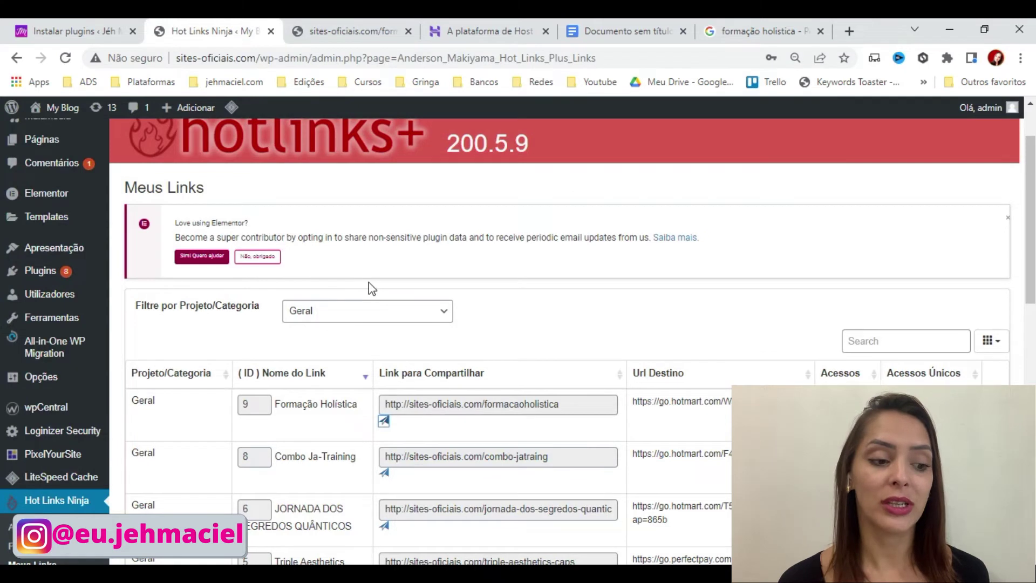